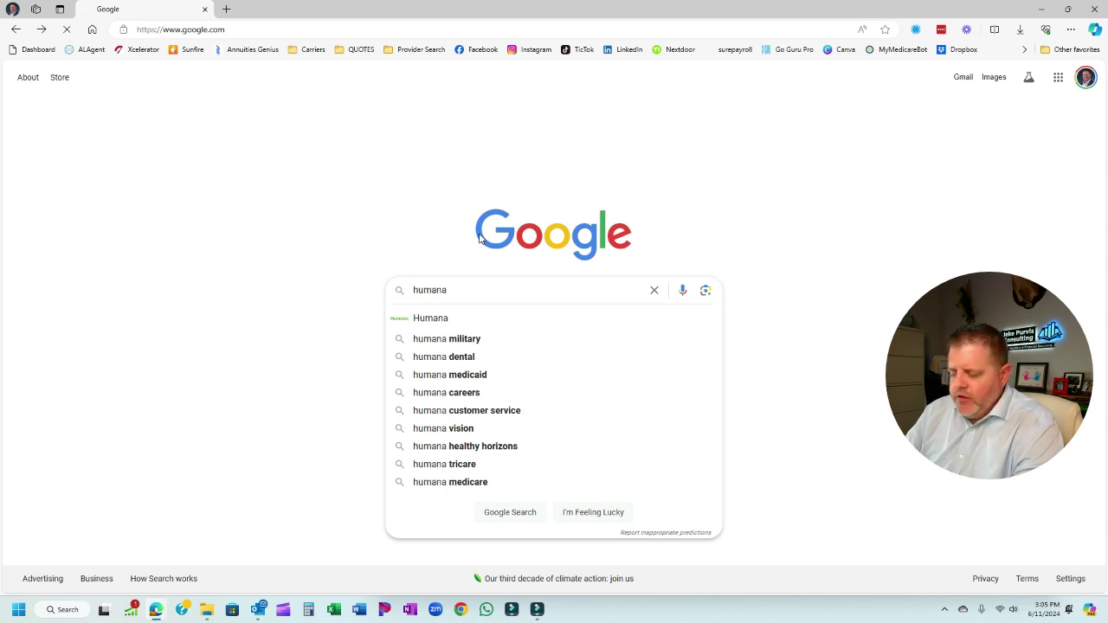
Step: Search Google for humana and open the main humana.com website from the results
{"action": "key", "text": "Return"}
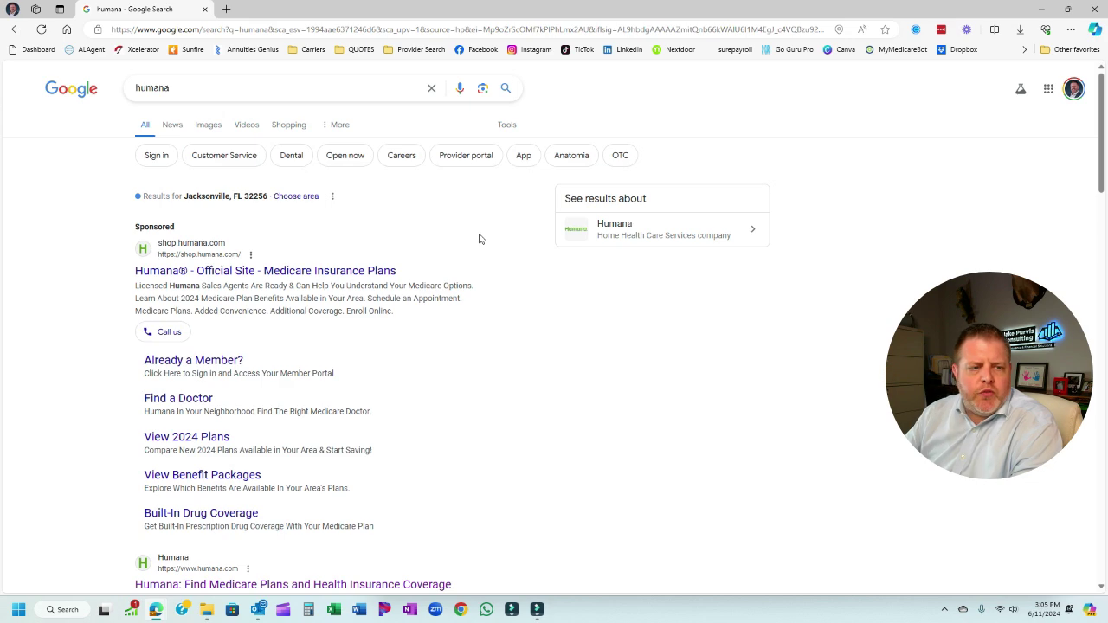
{"action": "scroll", "coordinate": [173, 286], "scroll_direction": "down", "scroll_amount": 3}
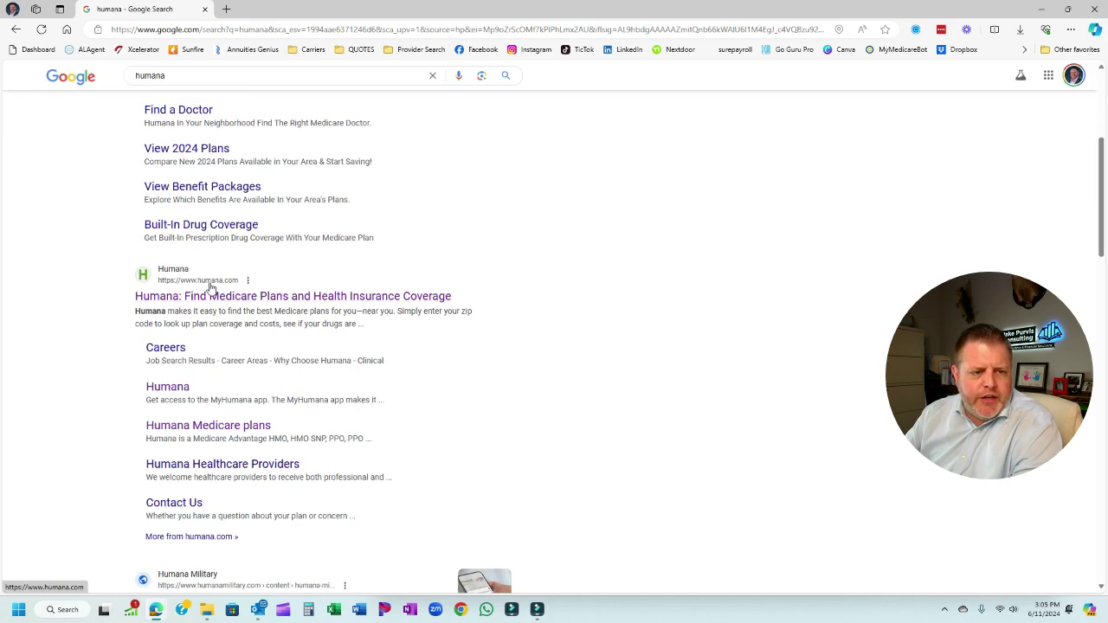
{"action": "left_click", "coordinate": [277, 295]}
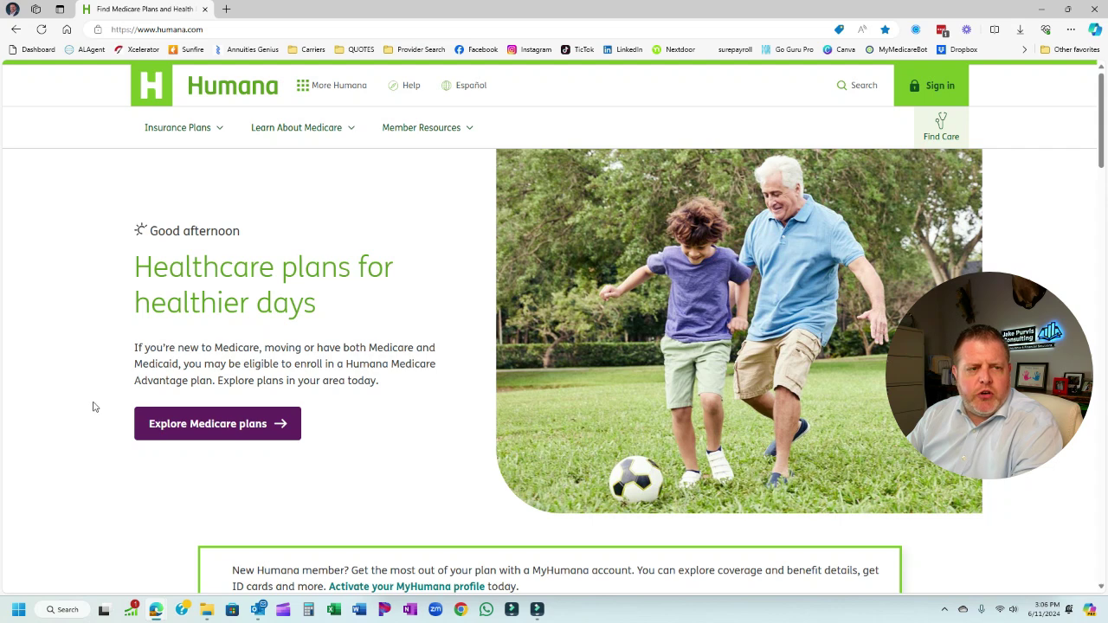
Step: Go to Humana's Find Care page and open the medical Find a doctor search
{"action": "mouse_move", "coordinate": [449, 130]}
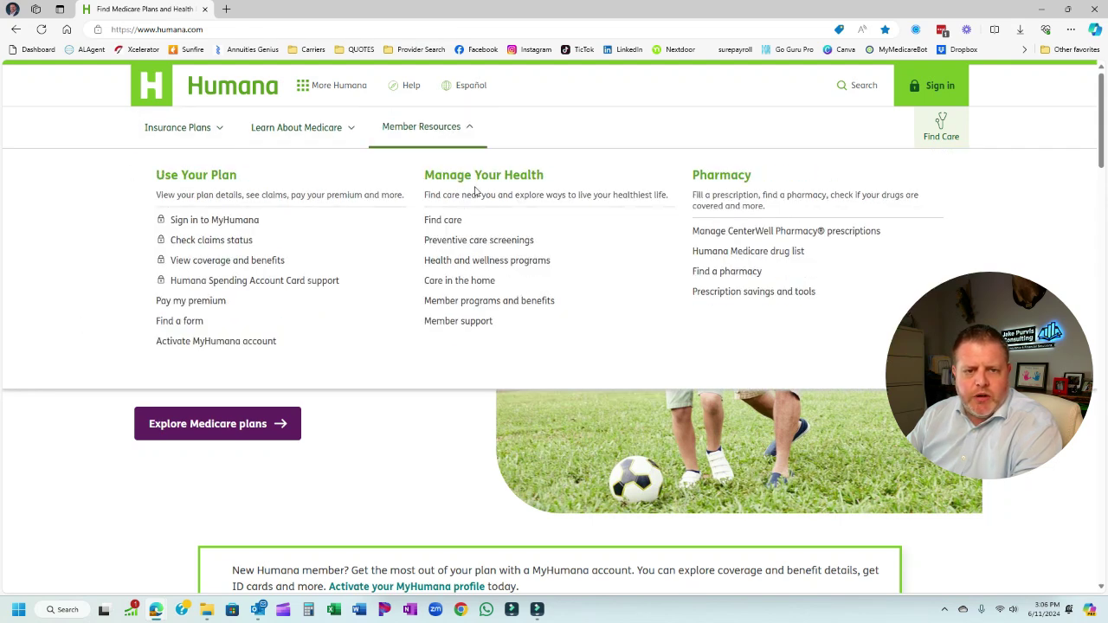
{"action": "left_click", "coordinate": [443, 221]}
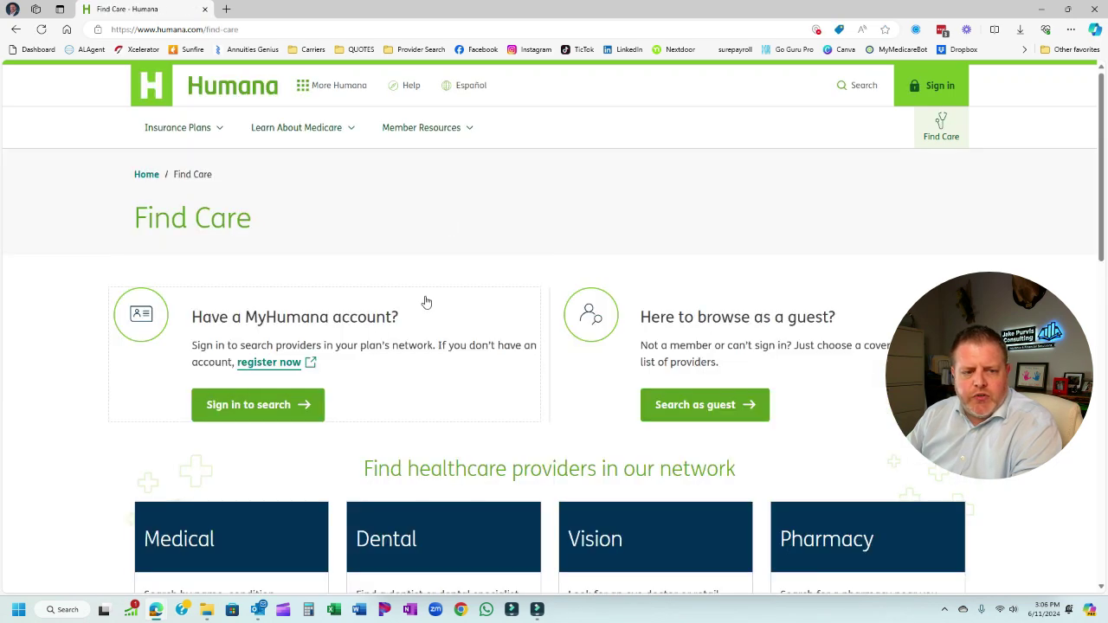
{"action": "scroll", "coordinate": [426, 302], "scroll_direction": "down", "scroll_amount": 3}
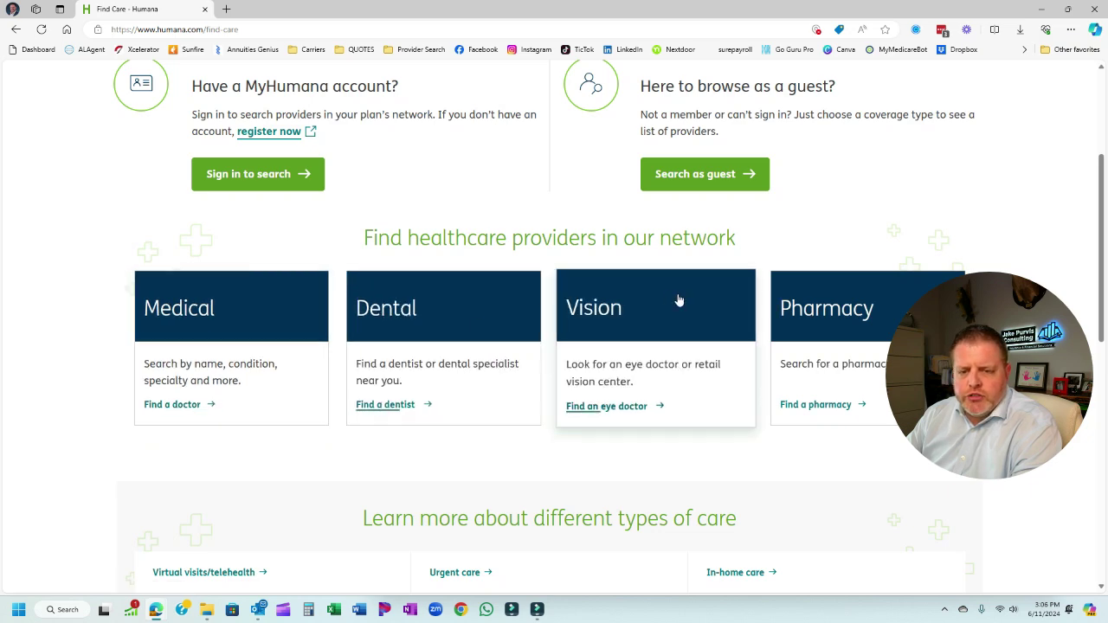
{"action": "left_click", "coordinate": [170, 413]}
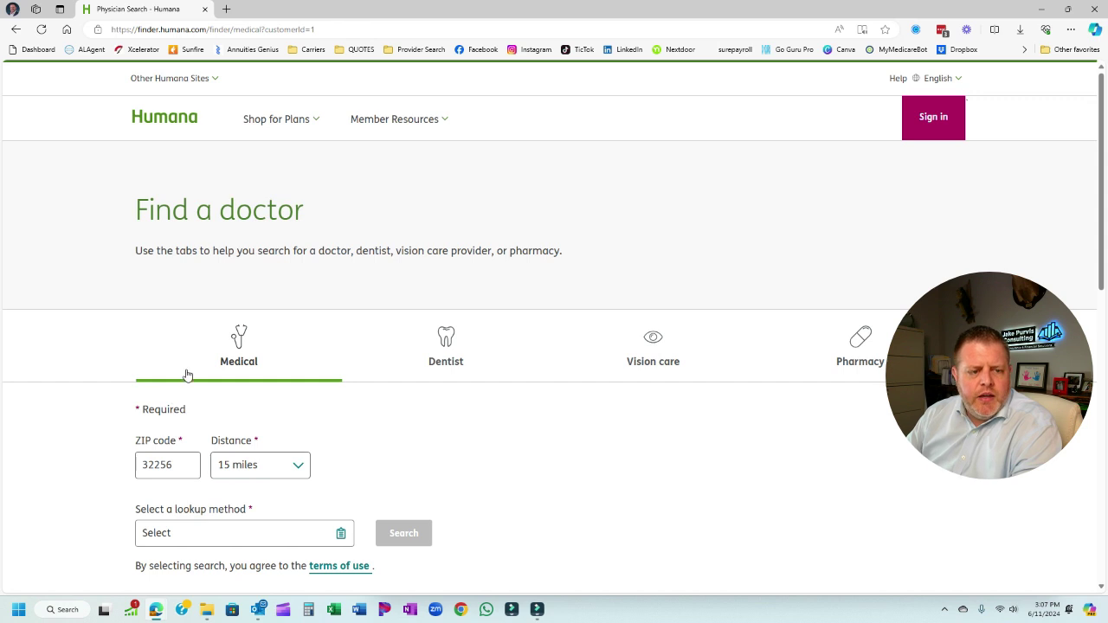
Step: Enter 32256 as the ZIP code for the medical provider search
{"action": "scroll", "coordinate": [187, 374], "scroll_direction": "down", "scroll_amount": 2}
{"action": "left_click", "coordinate": [184, 291]}
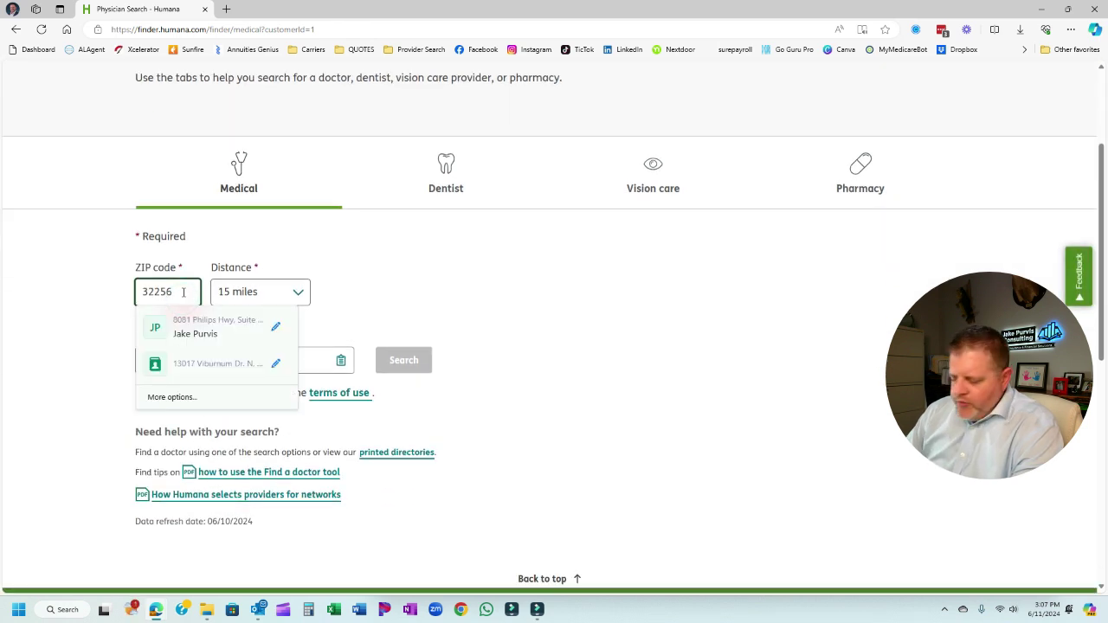
{"action": "key", "text": "BackSpace"}
{"action": "type", "text": "6"}
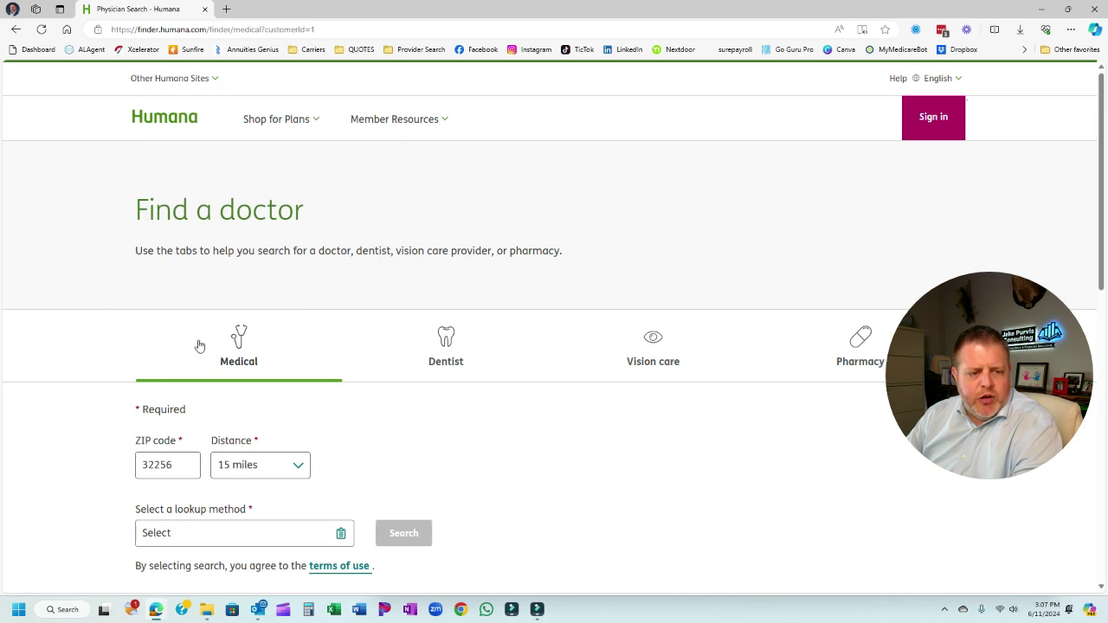
Step: Set the lookup method to Medicare or Medicare-Medicaid coverage and the network to FL HMO-Not Dade, Broward, Palm
{"action": "scroll", "coordinate": [200, 343], "scroll_direction": "down", "scroll_amount": 3}
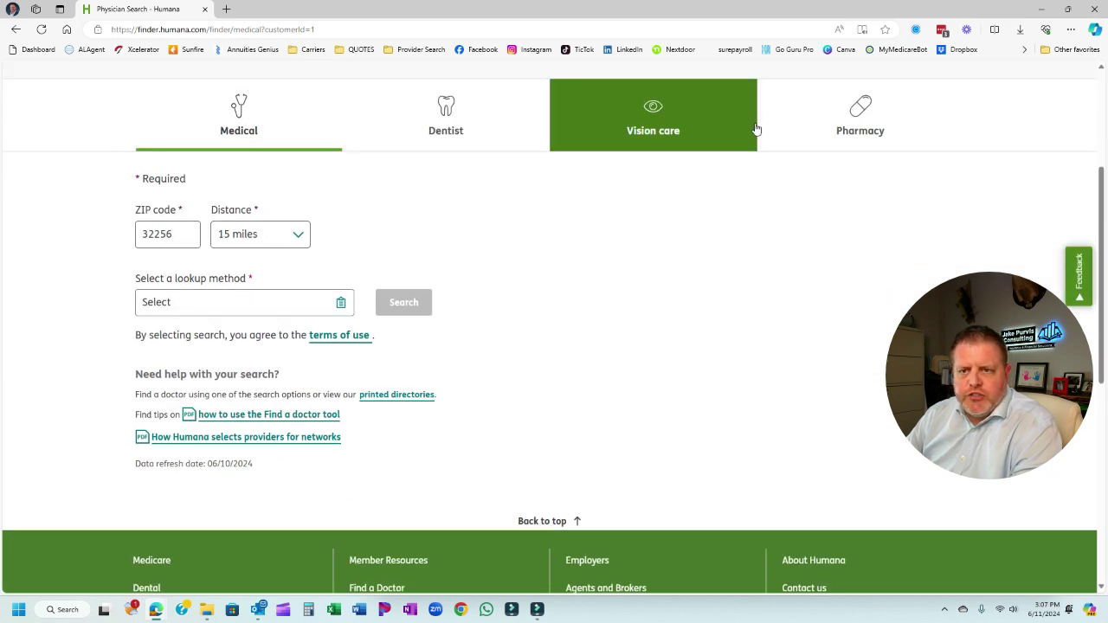
{"action": "left_click", "coordinate": [205, 304]}
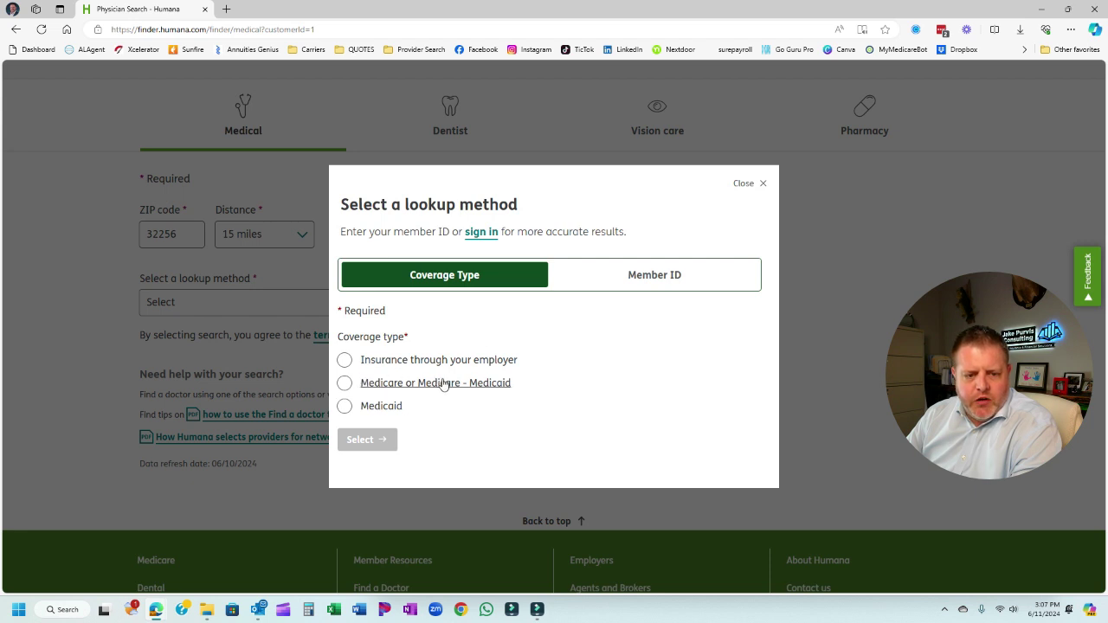
{"action": "left_click", "coordinate": [343, 384]}
{"action": "left_click", "coordinate": [367, 439]}
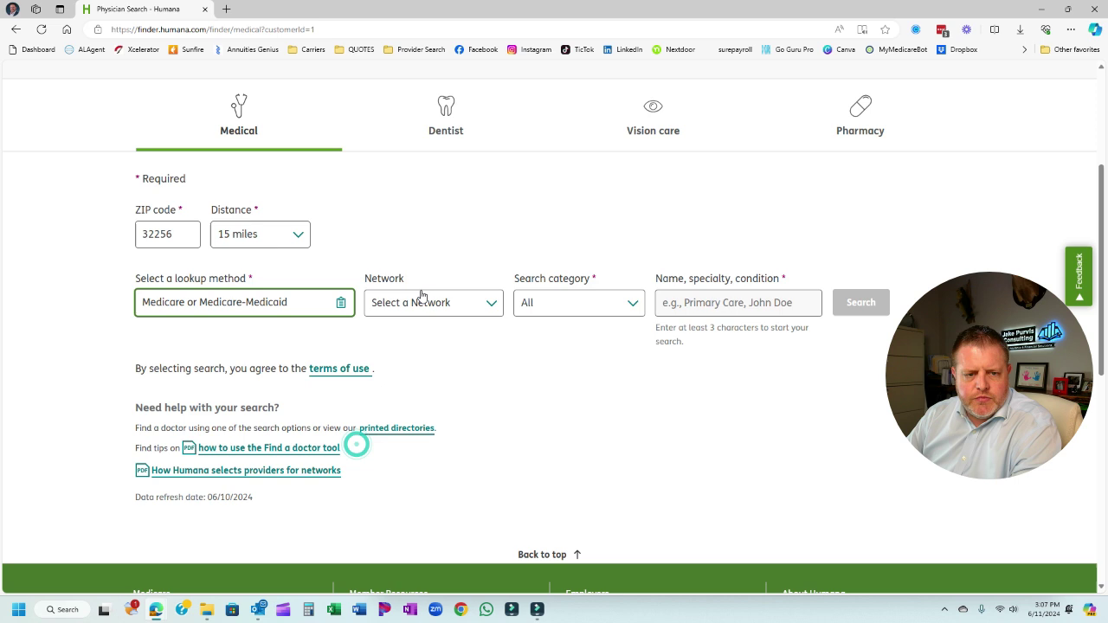
{"action": "left_click", "coordinate": [464, 308]}
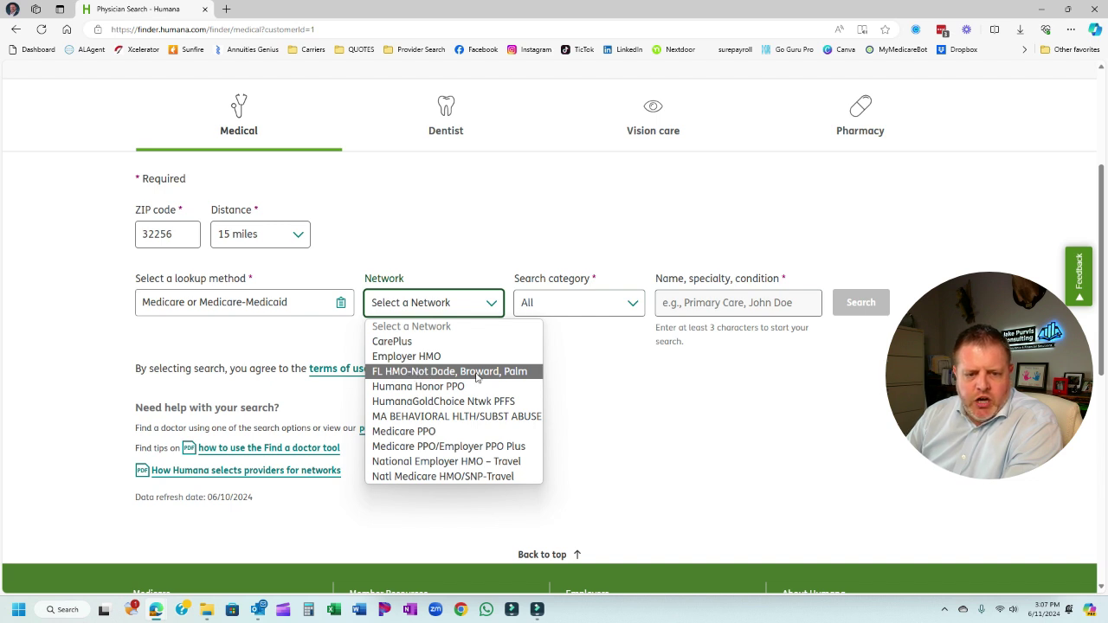
{"action": "left_click", "coordinate": [394, 371]}
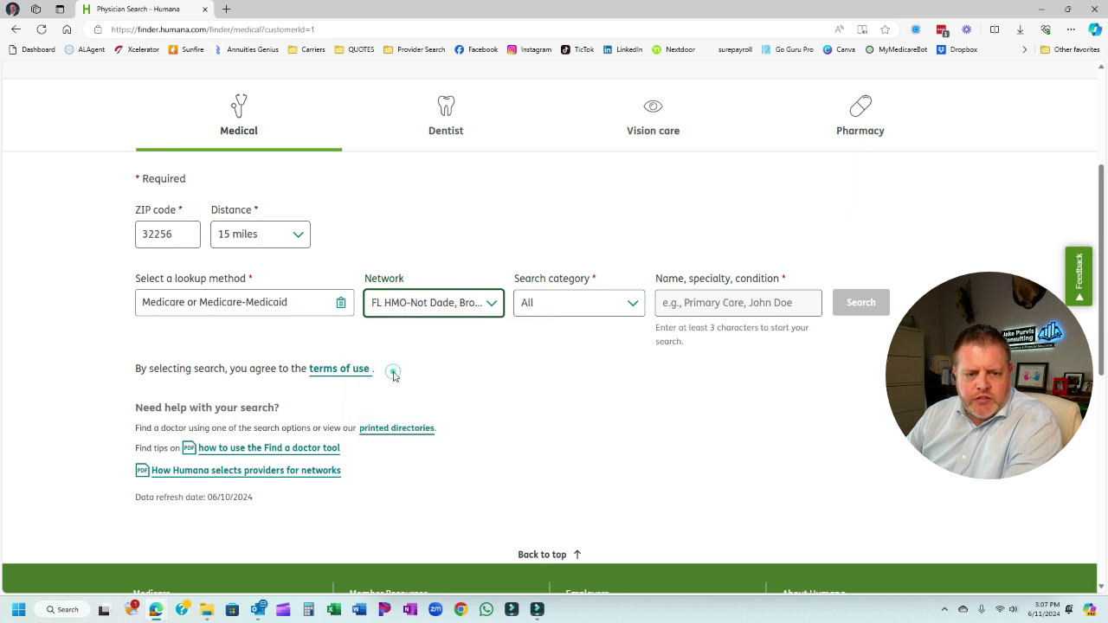
{"action": "left_click", "coordinate": [594, 305]}
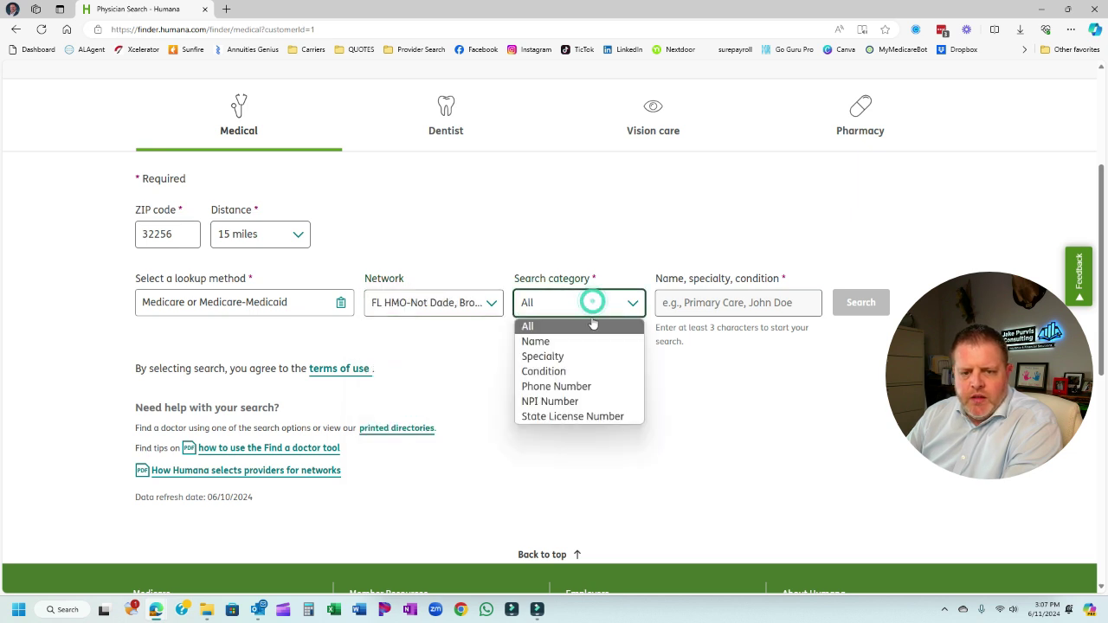
{"action": "left_click", "coordinate": [560, 343]}
{"action": "left_click", "coordinate": [586, 304]}
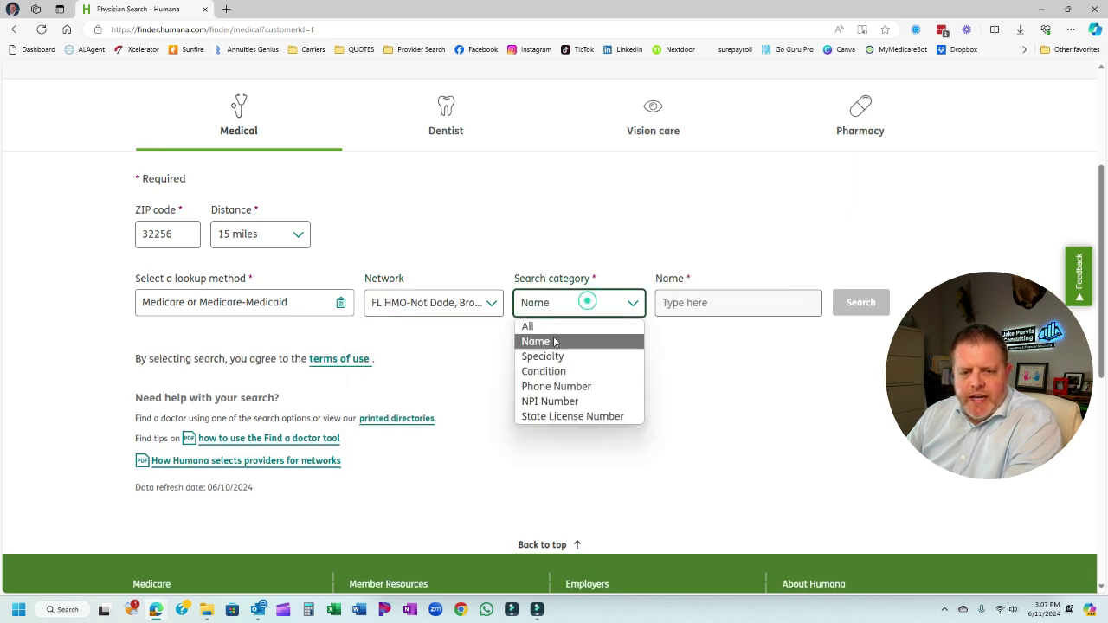
{"action": "left_click", "coordinate": [552, 327]}
Step: Set the search category to Specialty and choose Dermatology Physician from the list of specialties under the letter D
{"action": "left_click", "coordinate": [589, 304]}
{"action": "left_click", "coordinate": [577, 356]}
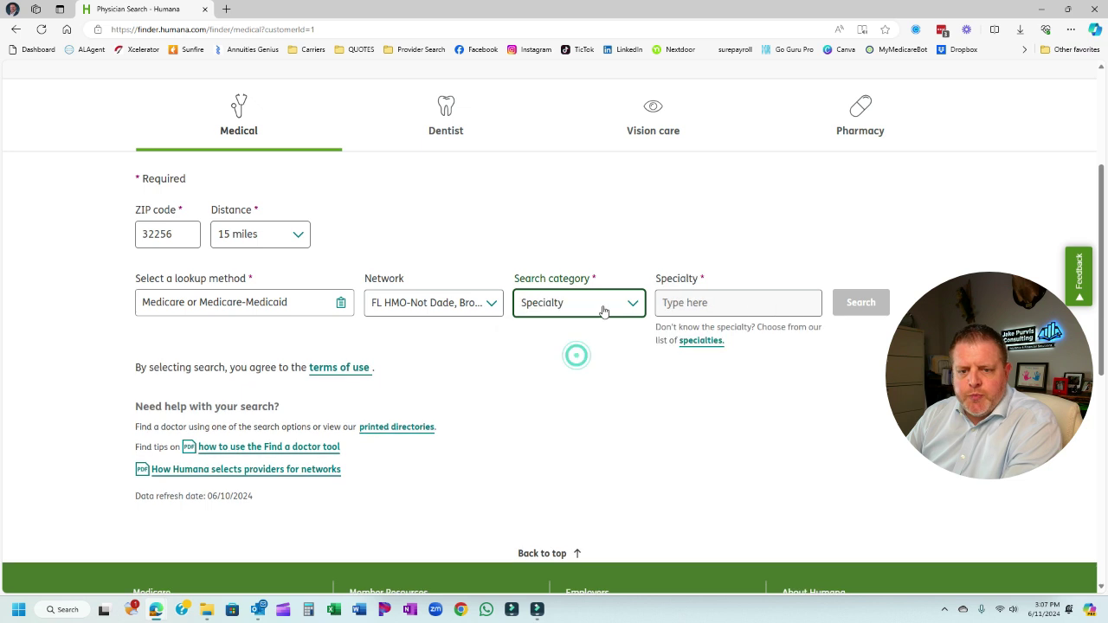
{"action": "left_click", "coordinate": [696, 302]}
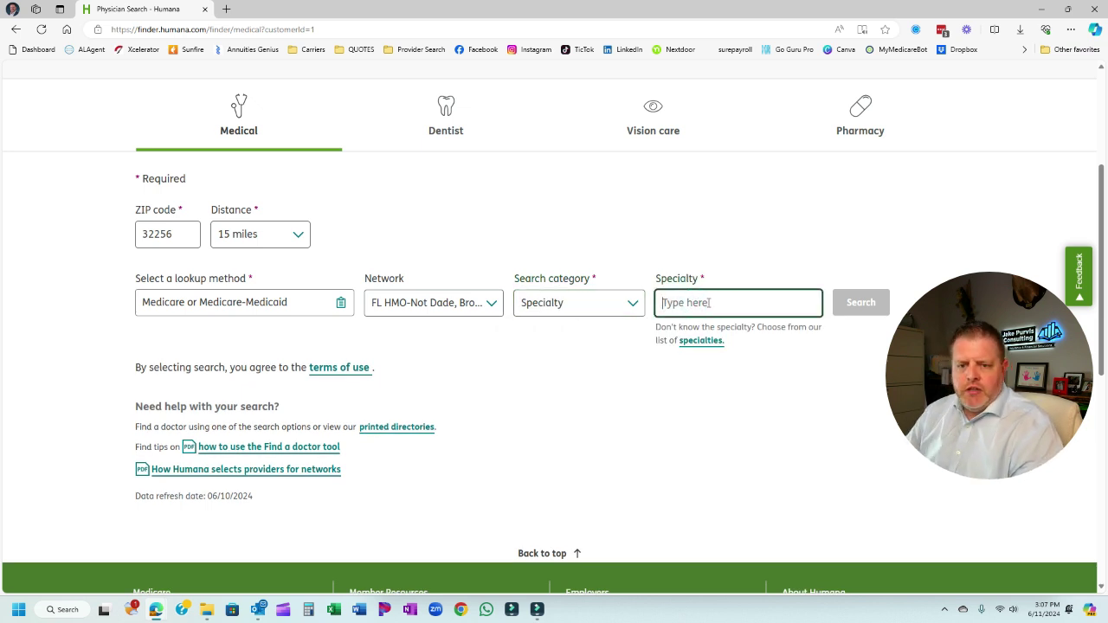
{"action": "left_click", "coordinate": [703, 346]}
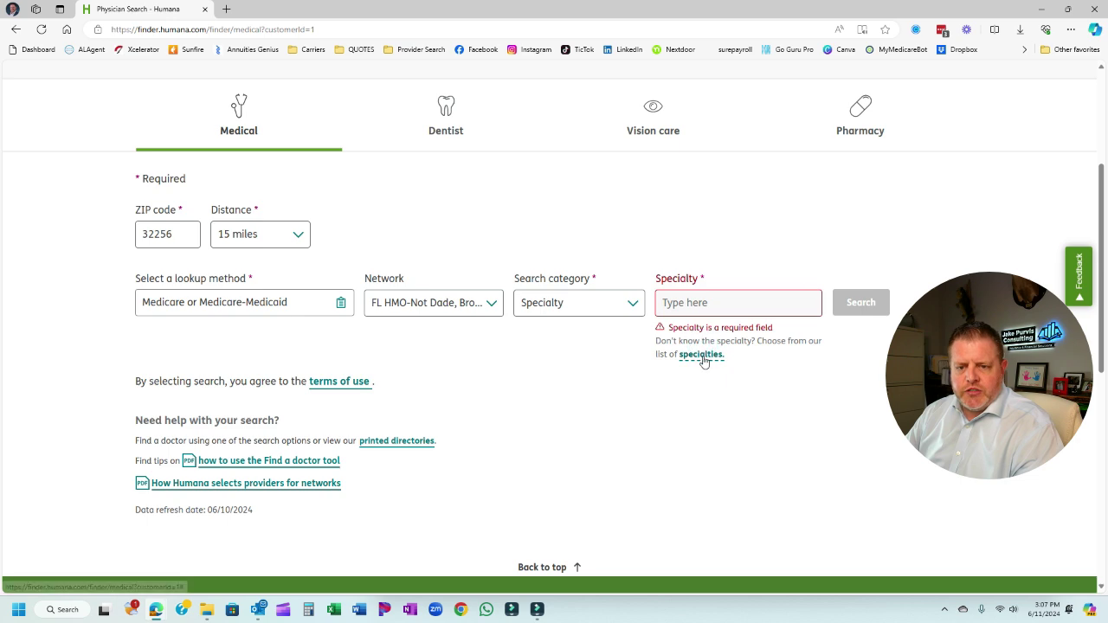
{"action": "left_click", "coordinate": [704, 356]}
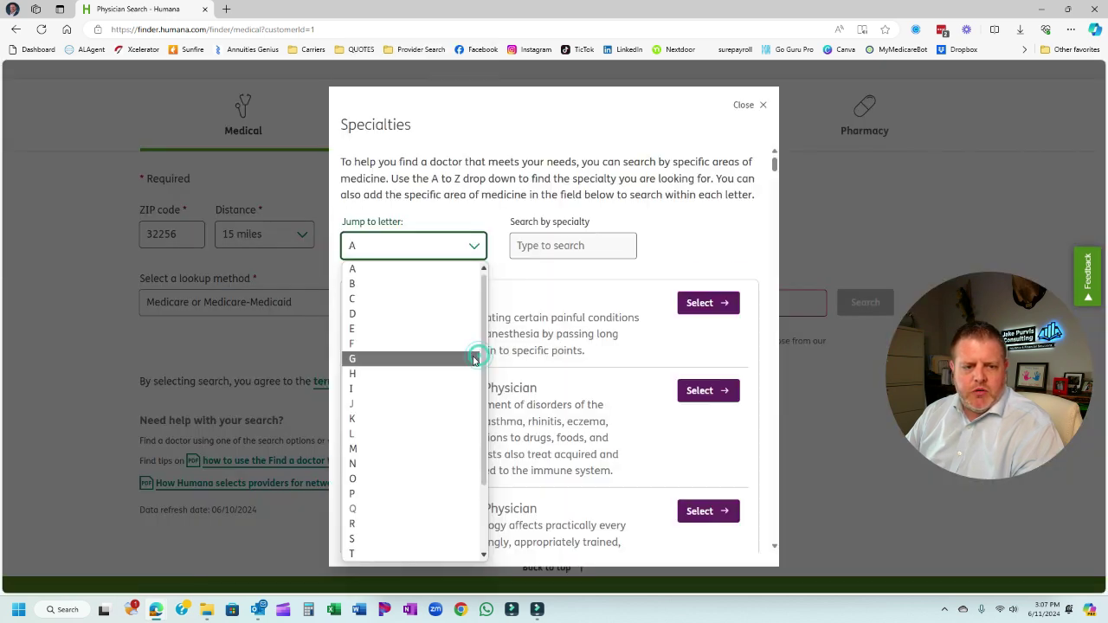
{"action": "left_click", "coordinate": [477, 356]}
{"action": "left_click", "coordinate": [419, 314]}
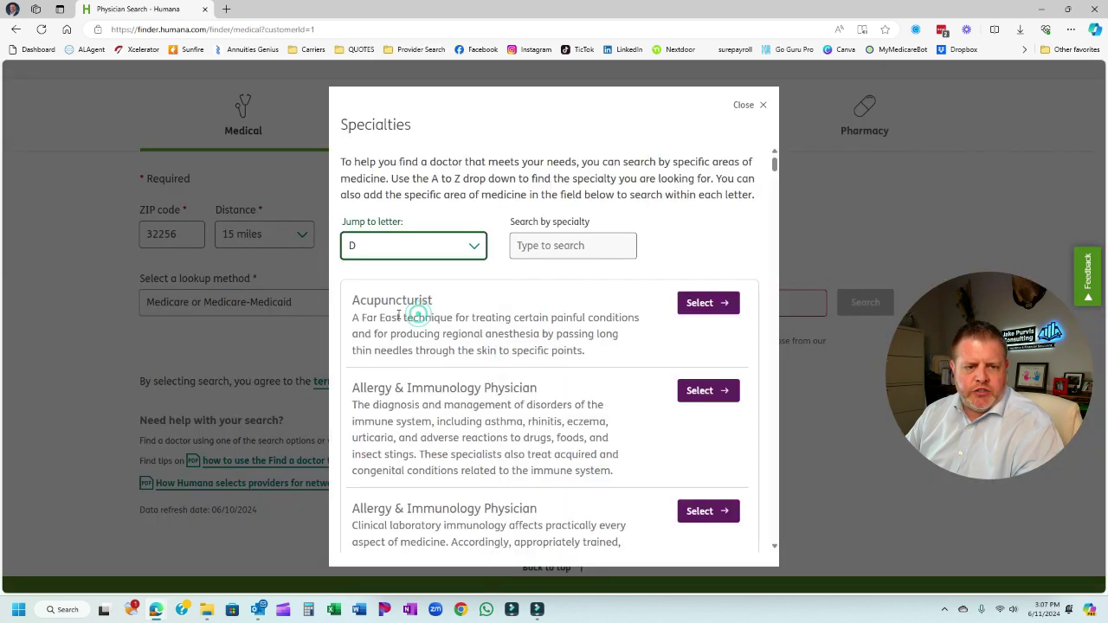
{"action": "scroll", "coordinate": [452, 351], "scroll_direction": "down", "scroll_amount": 10}
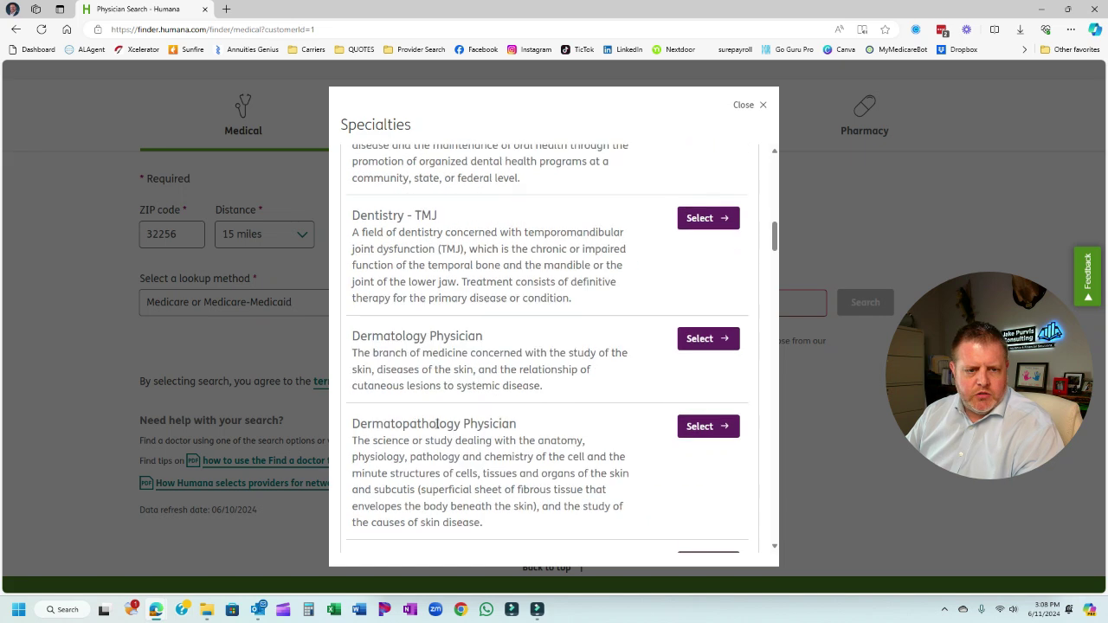
{"action": "left_click", "coordinate": [720, 344]}
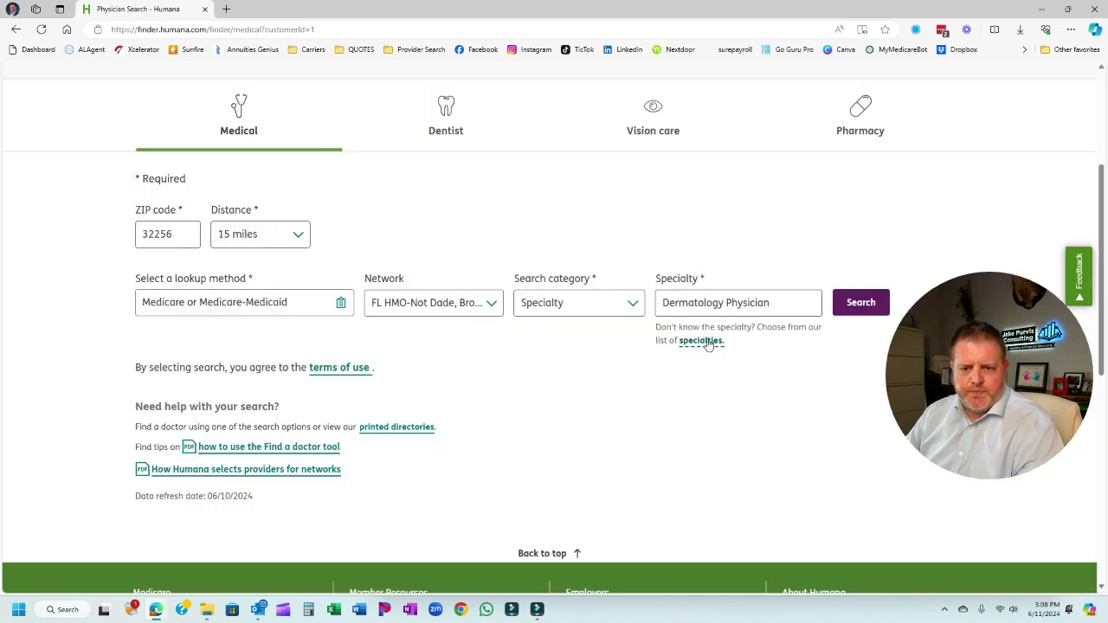
Step: Run the provider search and look through the list of dermatologists found
{"action": "left_click", "coordinate": [867, 304]}
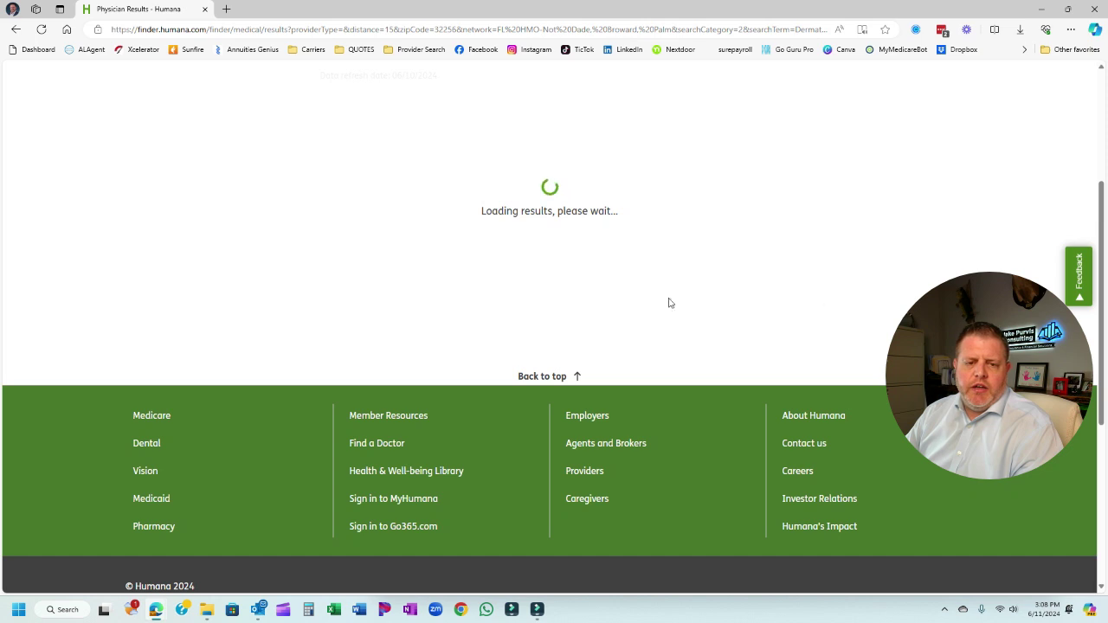
{"action": "scroll", "coordinate": [377, 271], "scroll_direction": "down", "scroll_amount": 2}
{"action": "scroll", "coordinate": [378, 271], "scroll_direction": "down", "scroll_amount": 1}
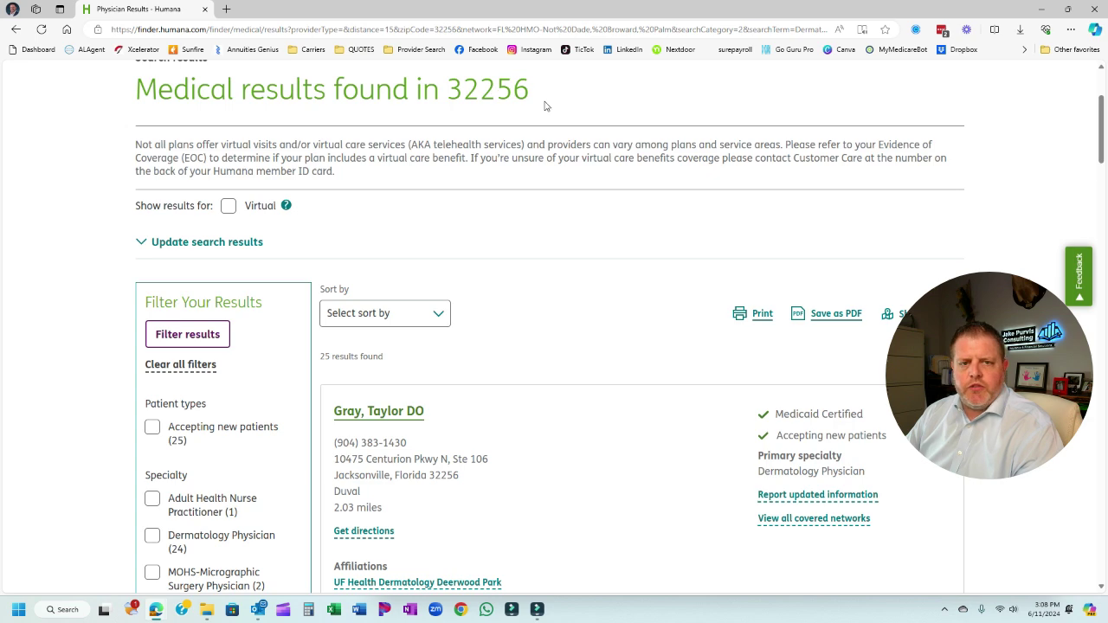
{"action": "scroll", "coordinate": [603, 353], "scroll_direction": "down", "scroll_amount": 4}
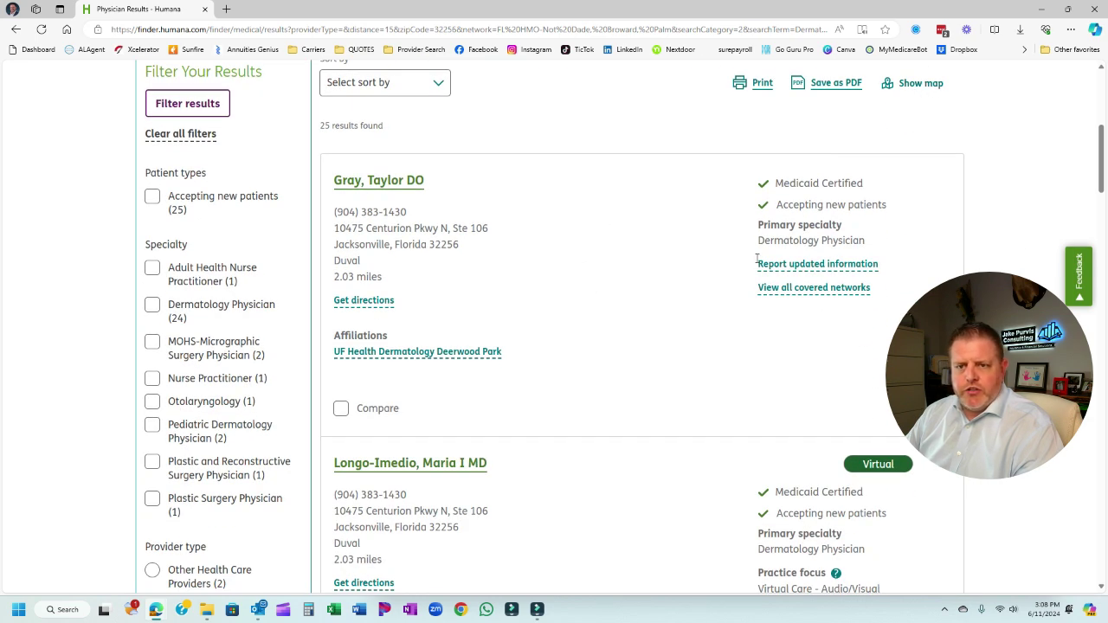
{"action": "scroll", "coordinate": [640, 290], "scroll_direction": "down", "scroll_amount": 6}
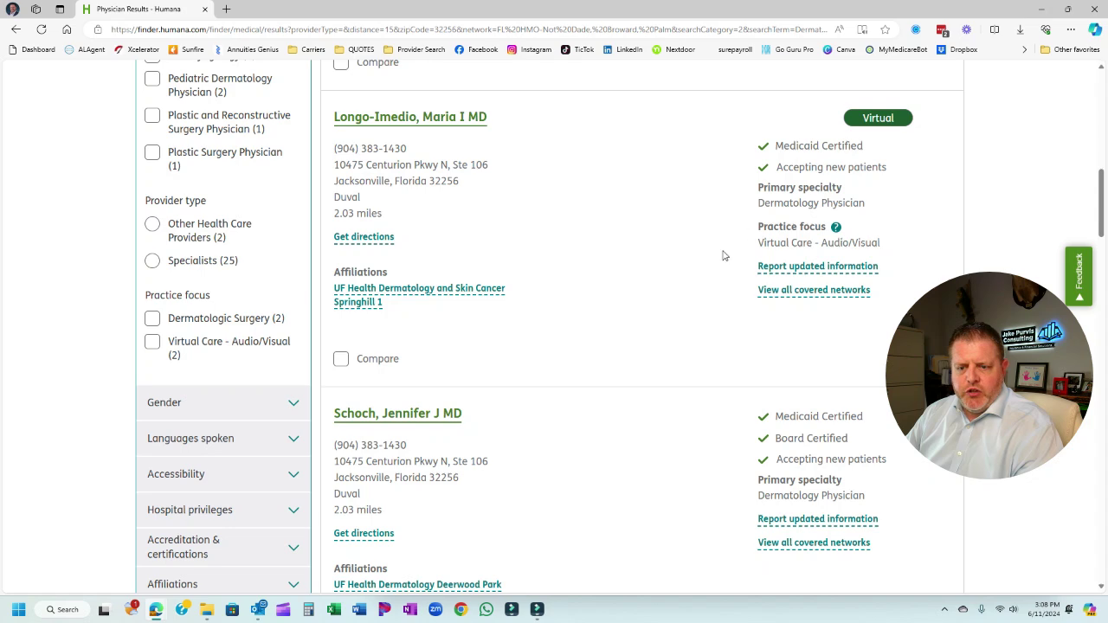
{"action": "scroll", "coordinate": [724, 255], "scroll_direction": "down", "scroll_amount": 4}
{"action": "scroll", "coordinate": [640, 311], "scroll_direction": "up", "scroll_amount": 3}
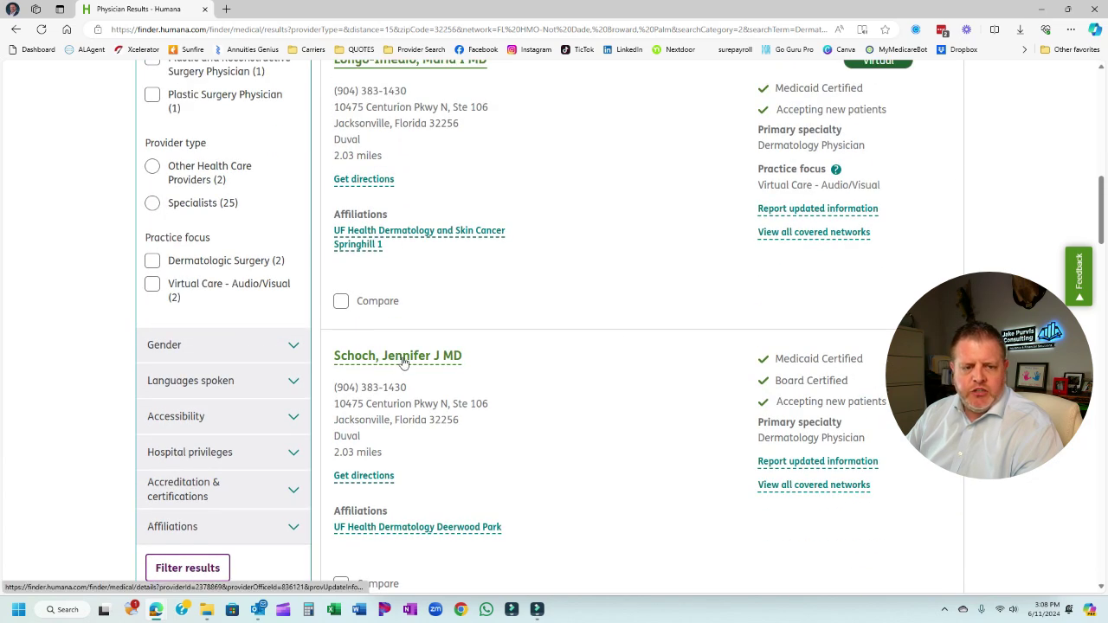
Step: Open the third dermatologist's details and review the office information, qualifications and experience, and locations and affiliations
{"action": "left_click", "coordinate": [403, 361]}
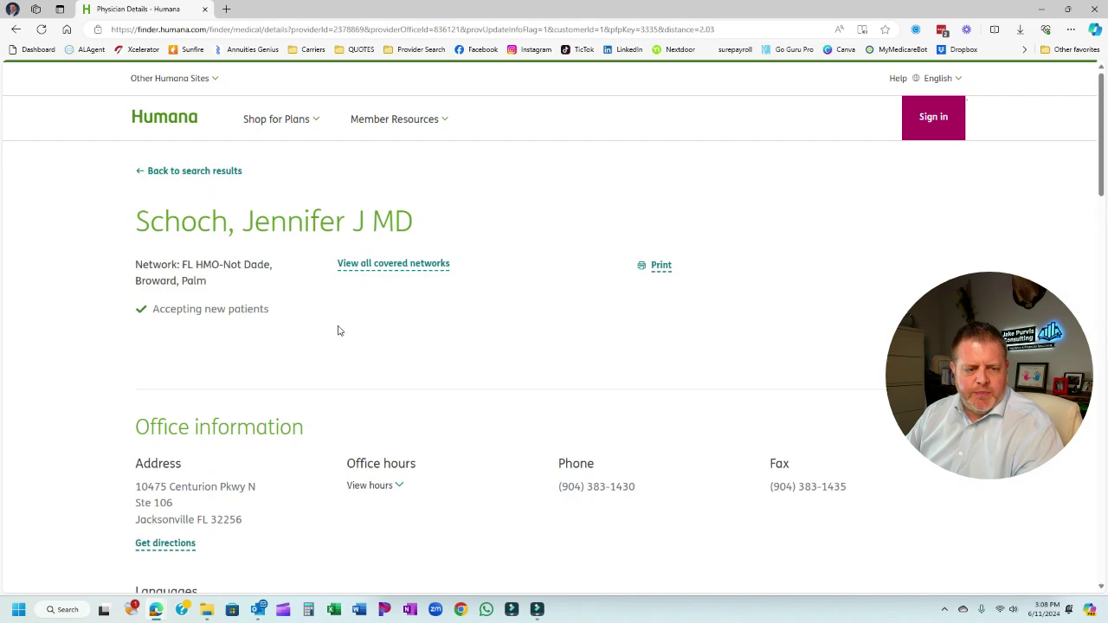
{"action": "scroll", "coordinate": [338, 330], "scroll_direction": "down", "scroll_amount": 10}
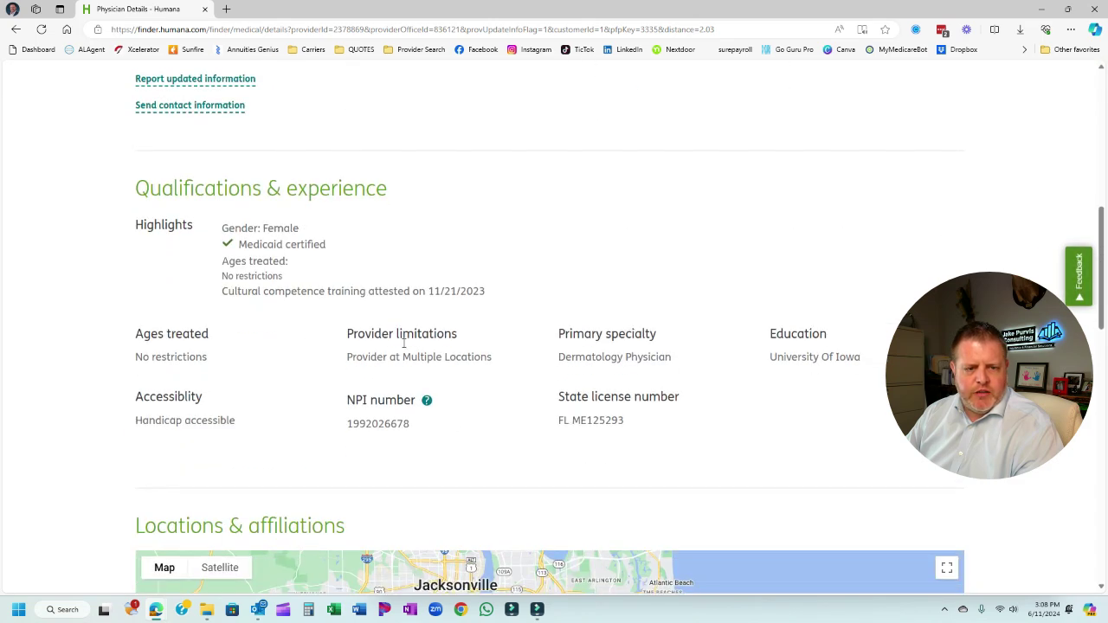
{"action": "scroll", "coordinate": [403, 344], "scroll_direction": "down", "scroll_amount": 5}
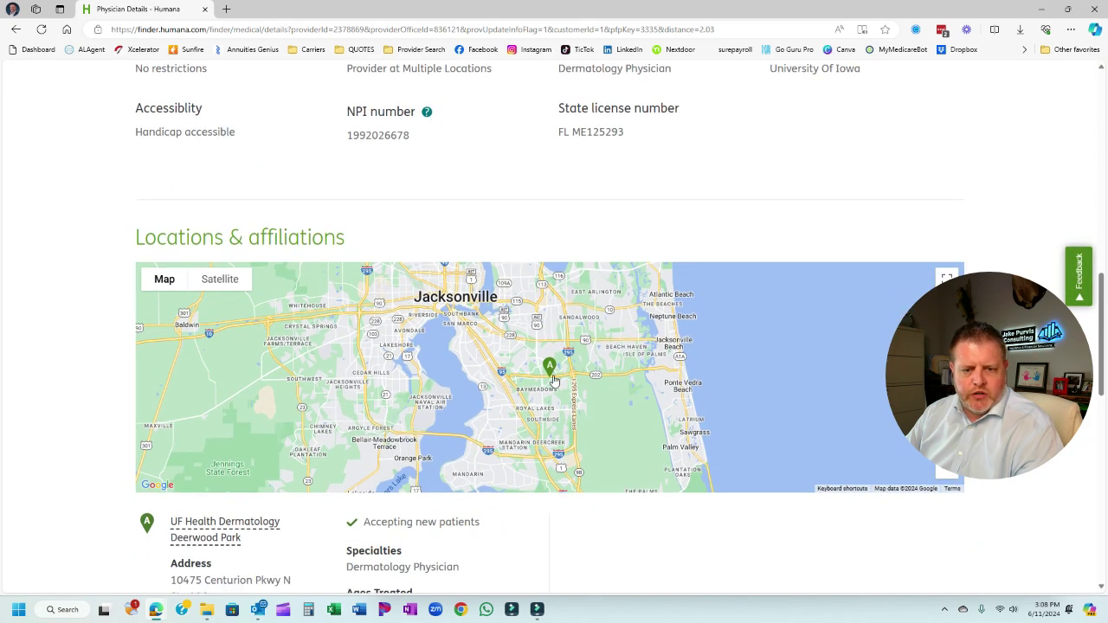
{"action": "scroll", "coordinate": [549, 376], "scroll_direction": "up", "scroll_amount": 15}
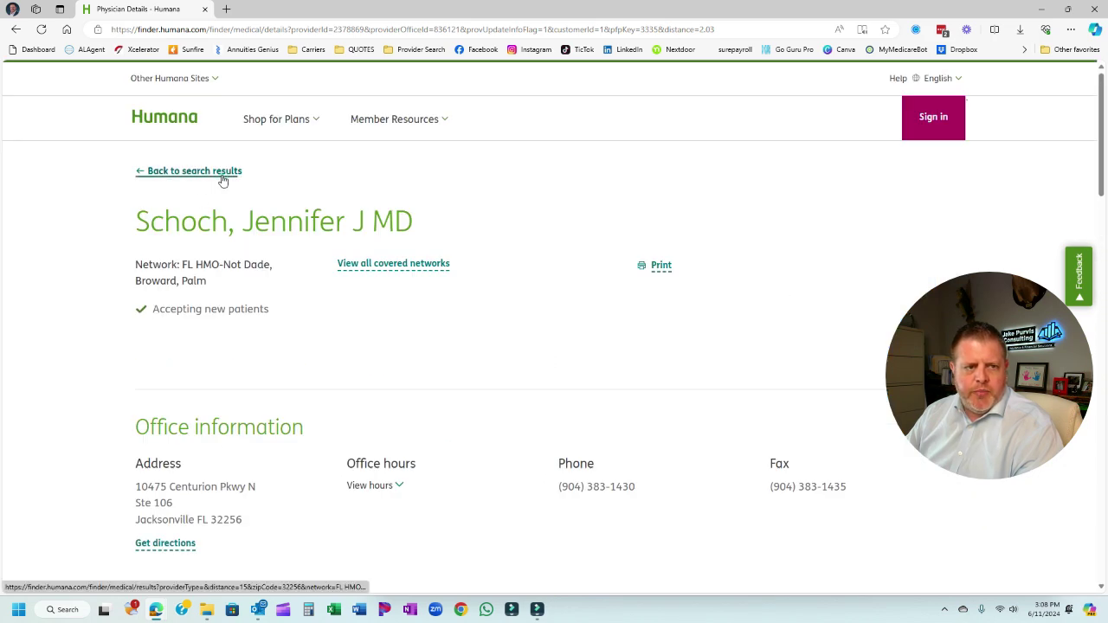
Step: Return to the search results and display the dermatologists' locations on a map
{"action": "left_click", "coordinate": [222, 172]}
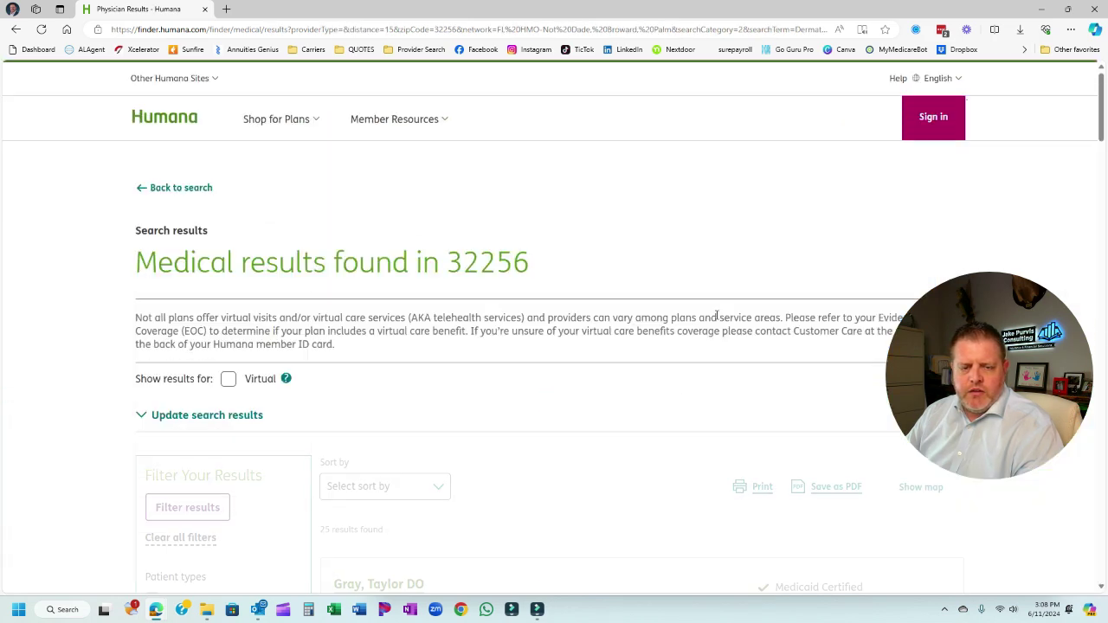
{"action": "scroll", "coordinate": [714, 274], "scroll_direction": "down", "scroll_amount": 4}
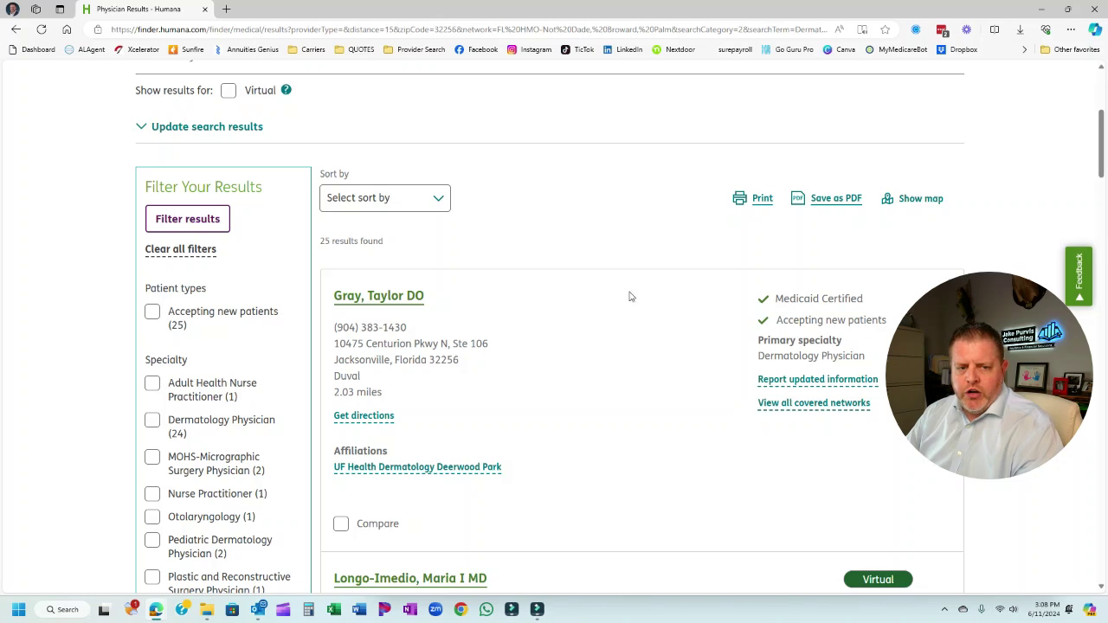
{"action": "left_click", "coordinate": [917, 202]}
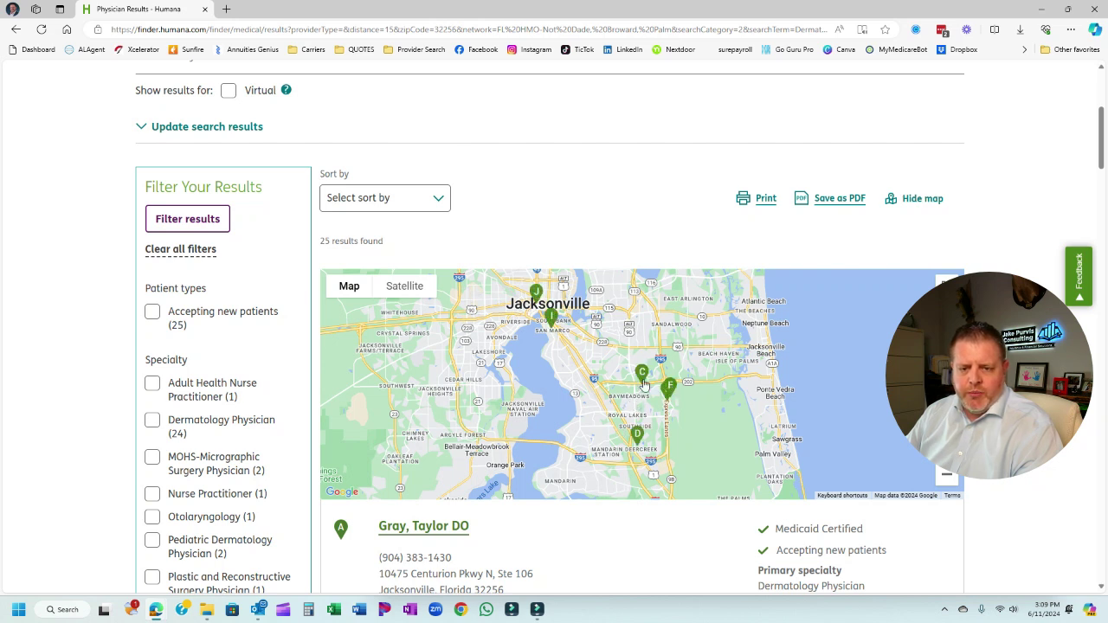
Step: View the office details of a dermatologist marked on the results map, and return to the search form
{"action": "left_click", "coordinate": [671, 396]}
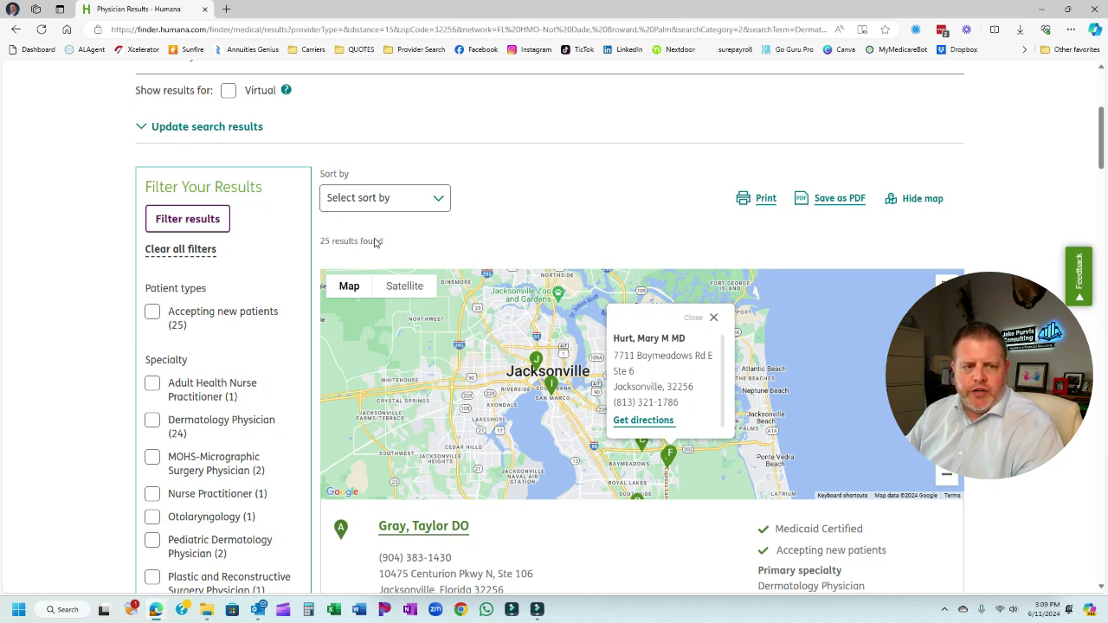
{"action": "scroll", "coordinate": [166, 116], "scroll_direction": "up", "scroll_amount": 5}
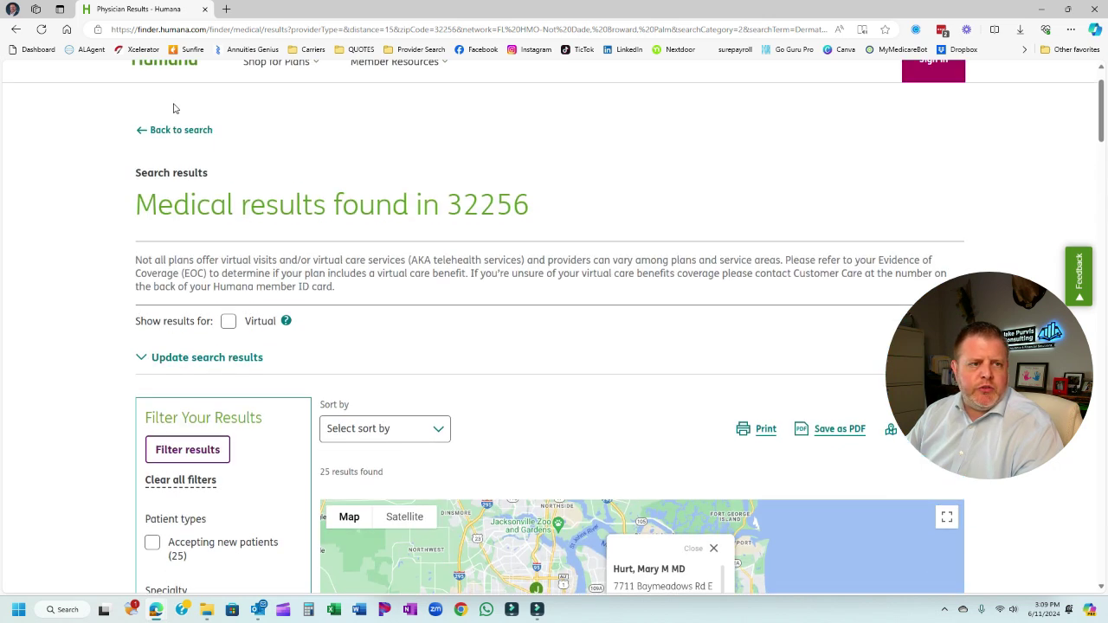
{"action": "left_click", "coordinate": [179, 131]}
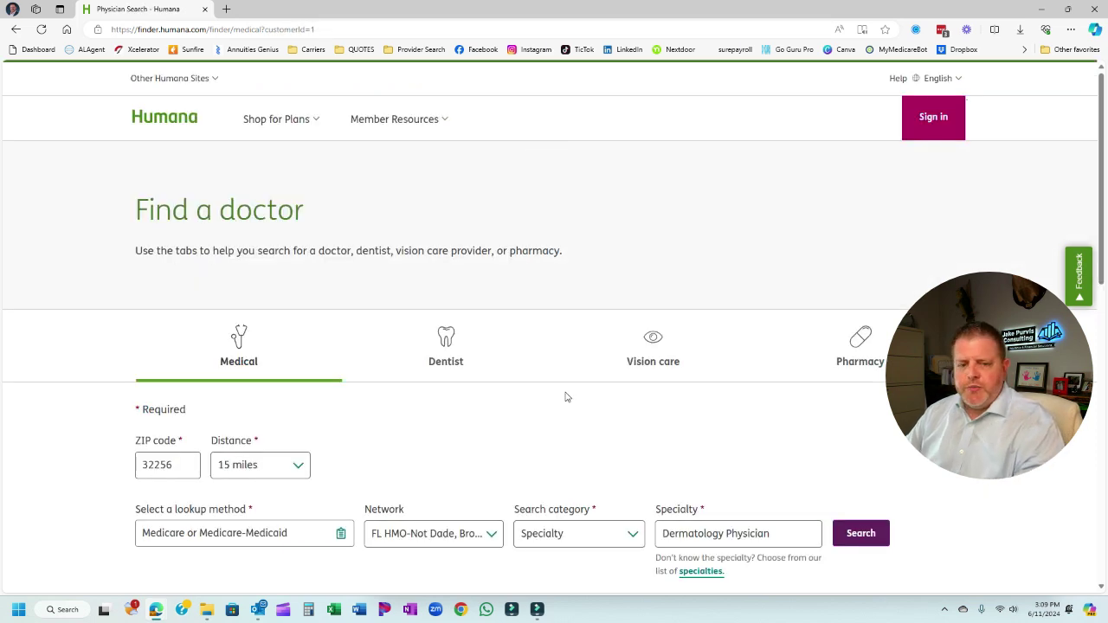
Step: Change the search category from Specialty to Name
{"action": "scroll", "coordinate": [594, 333], "scroll_direction": "down", "scroll_amount": 3}
{"action": "left_click", "coordinate": [633, 303]}
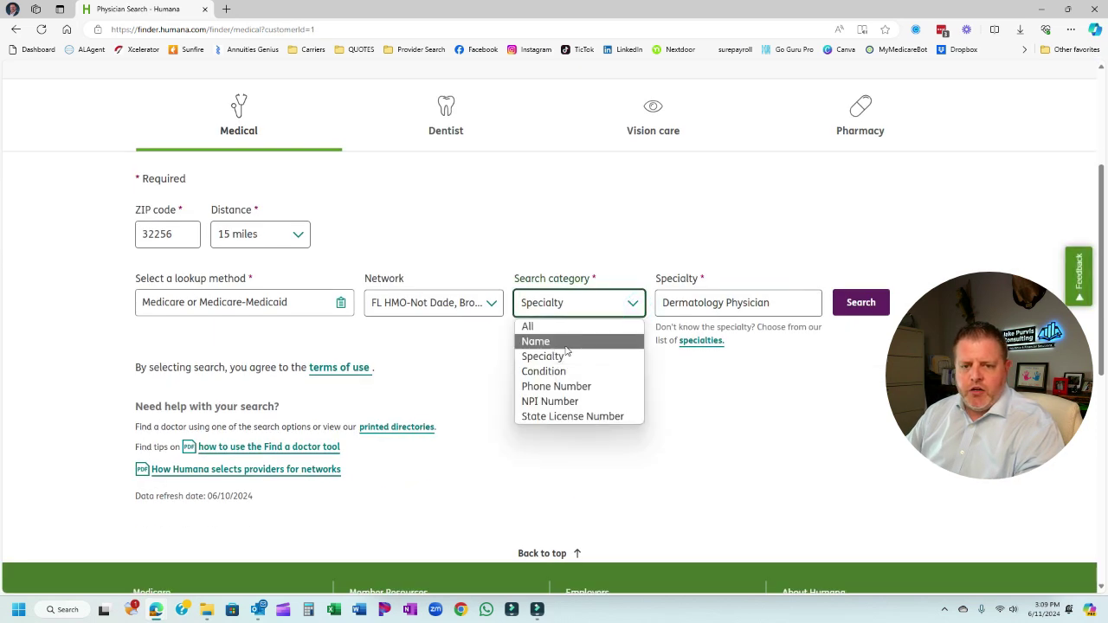
{"action": "left_click", "coordinate": [562, 339]}
Step: Enter the provider's surname in the name field and choose the first suggested provider
{"action": "left_click", "coordinate": [704, 313]}
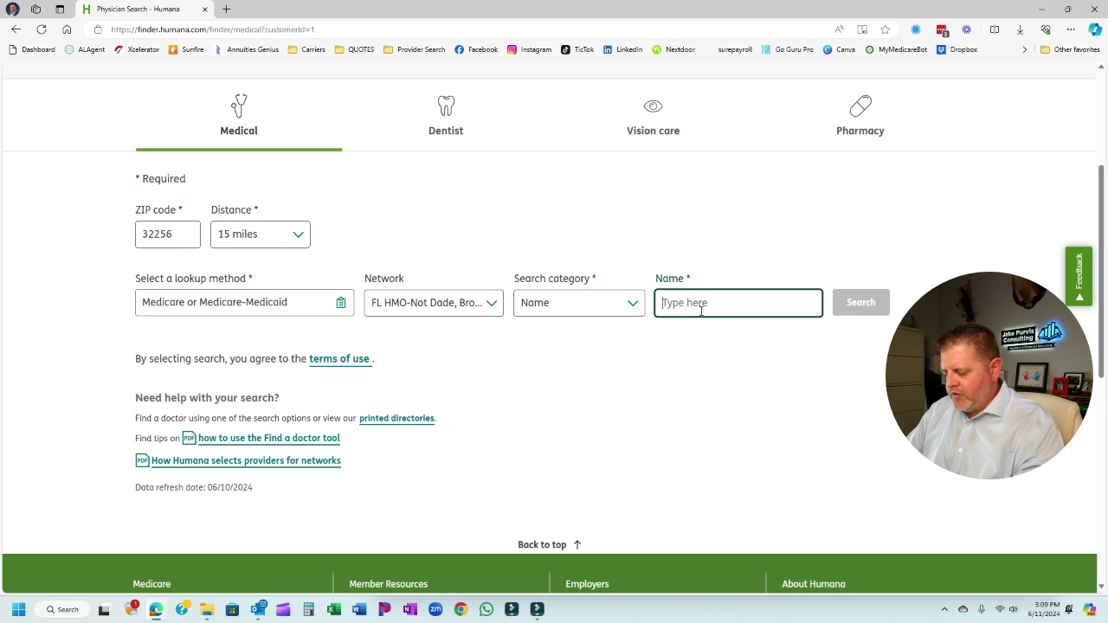
{"action": "type", "text": "smaith"}
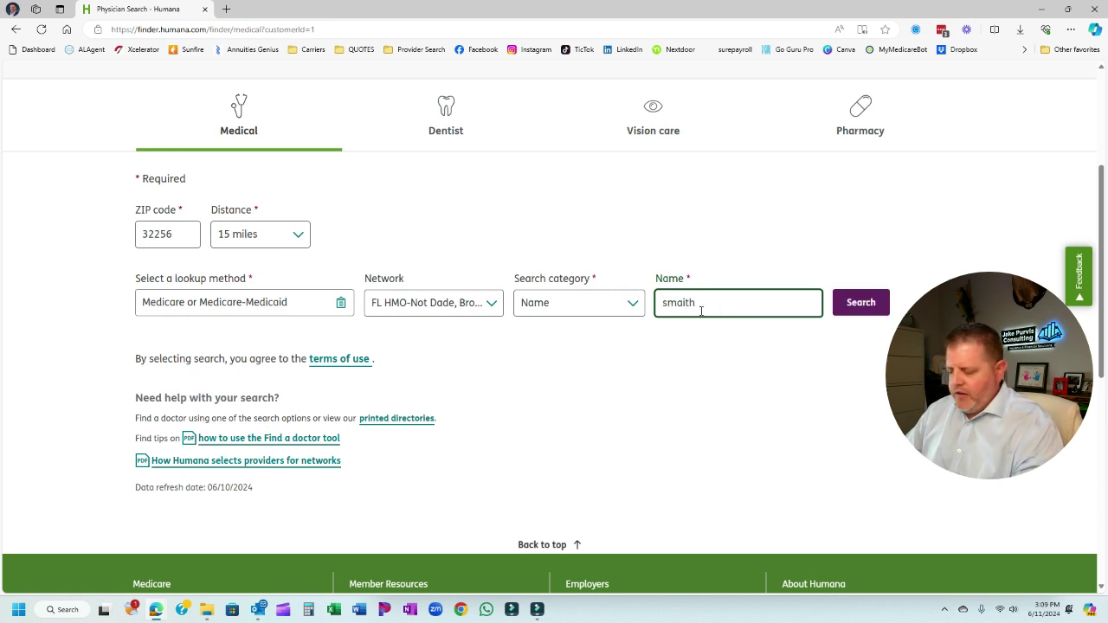
{"action": "key", "text": "BackSpace"}
{"action": "type", "text": "ith"}
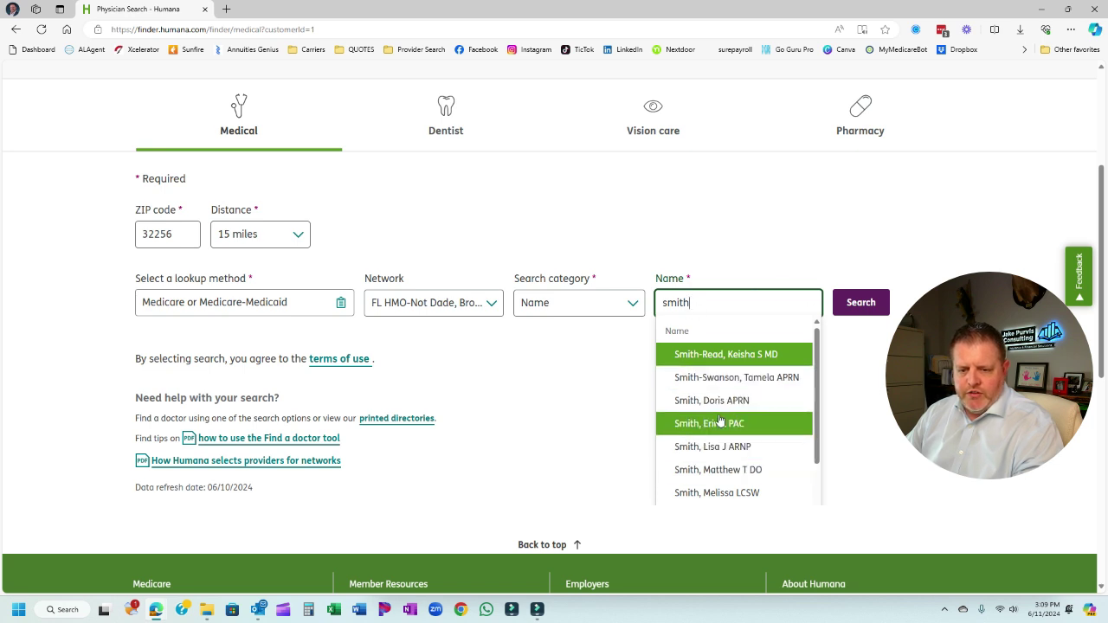
{"action": "scroll", "coordinate": [717, 419], "scroll_direction": "down", "scroll_amount": 3}
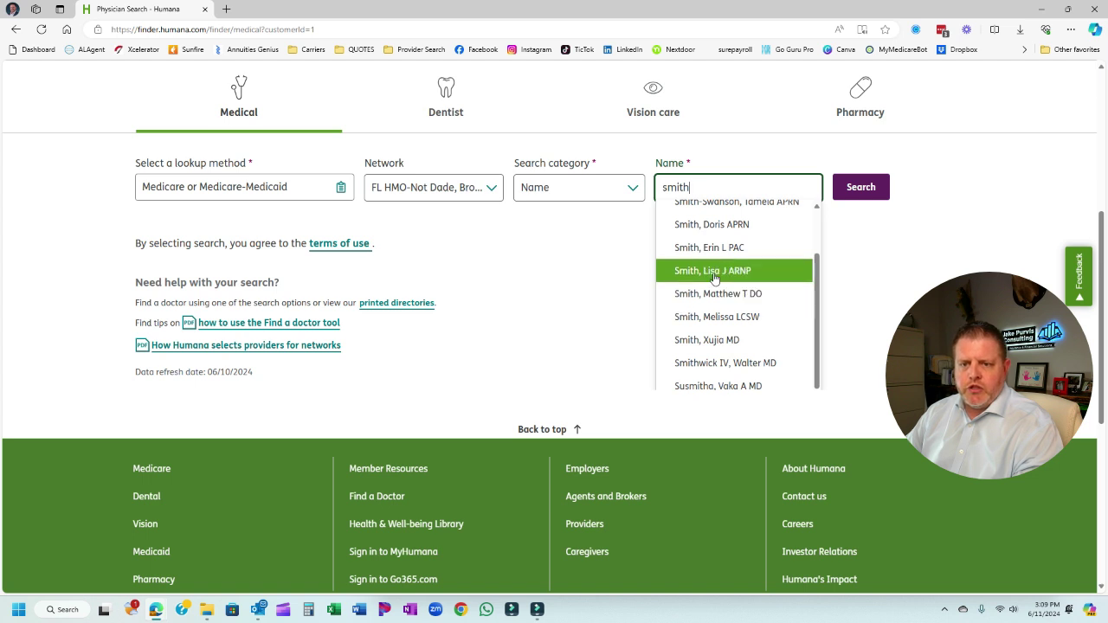
{"action": "scroll", "coordinate": [723, 285], "scroll_direction": "up", "scroll_amount": 2}
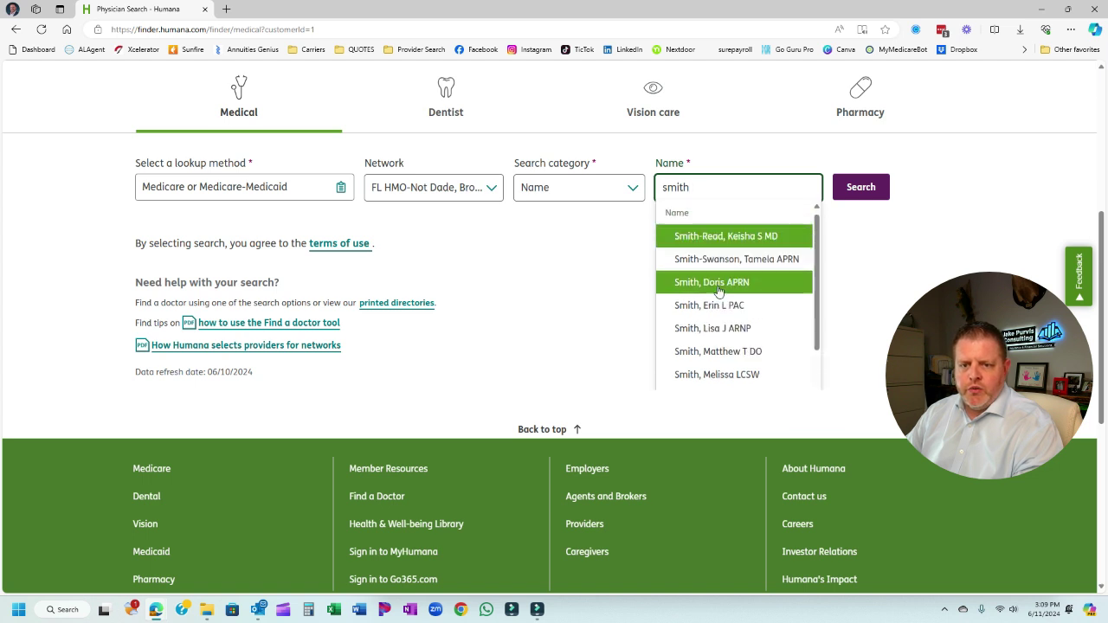
{"action": "left_click", "coordinate": [713, 242]}
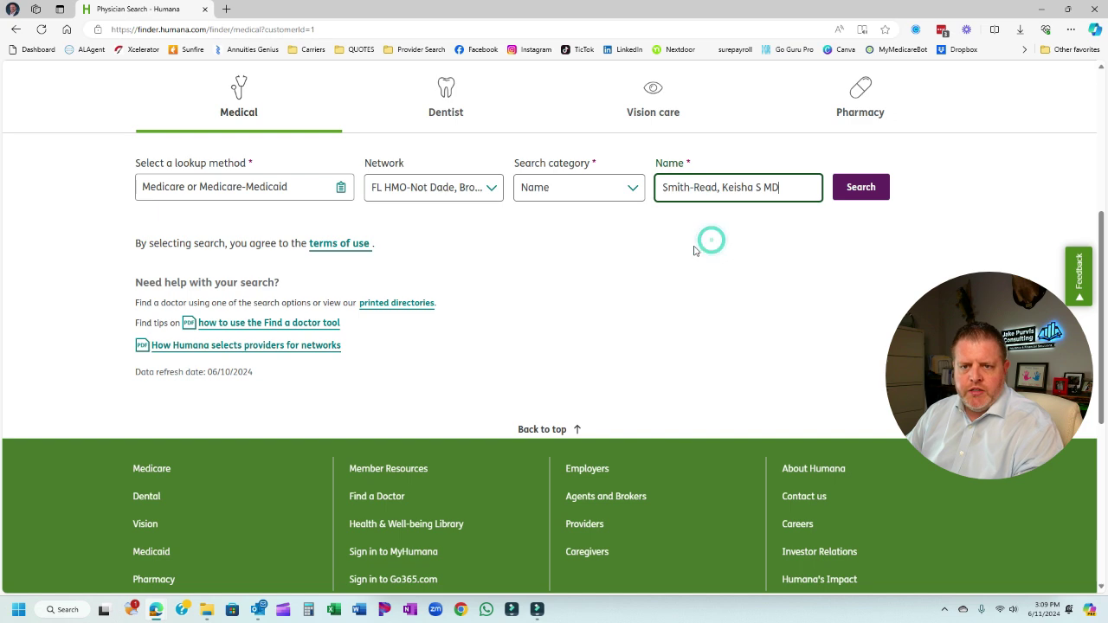
Step: Run the name search and review the provider's address, specialty and affiliations
{"action": "left_click", "coordinate": [860, 188]}
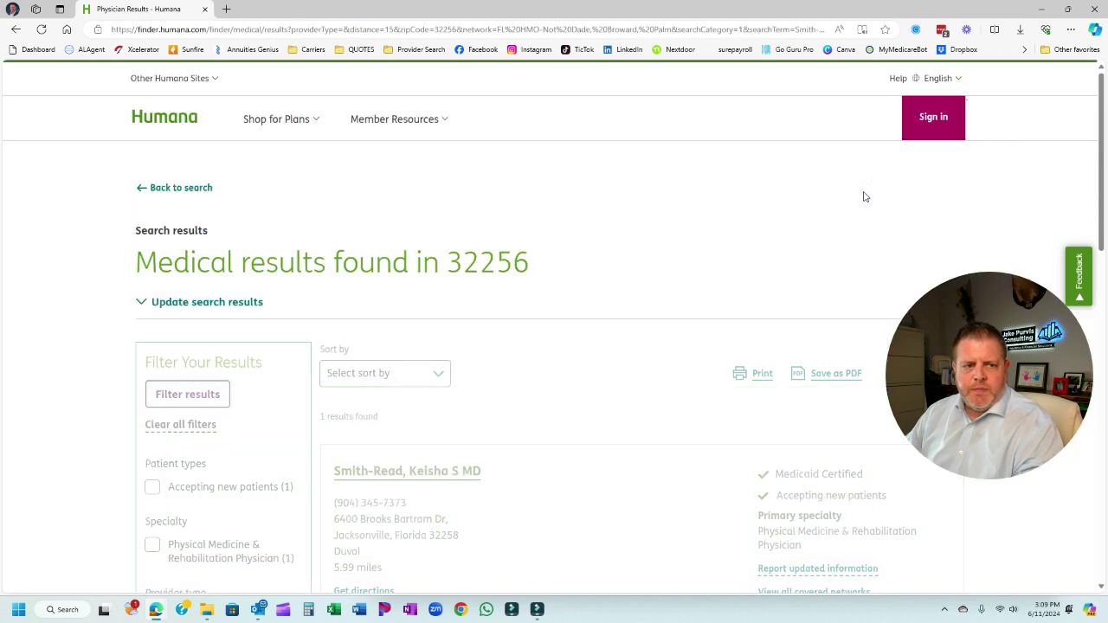
{"action": "scroll", "coordinate": [588, 346], "scroll_direction": "down", "scroll_amount": 2}
{"action": "scroll", "coordinate": [525, 355], "scroll_direction": "down", "scroll_amount": 1}
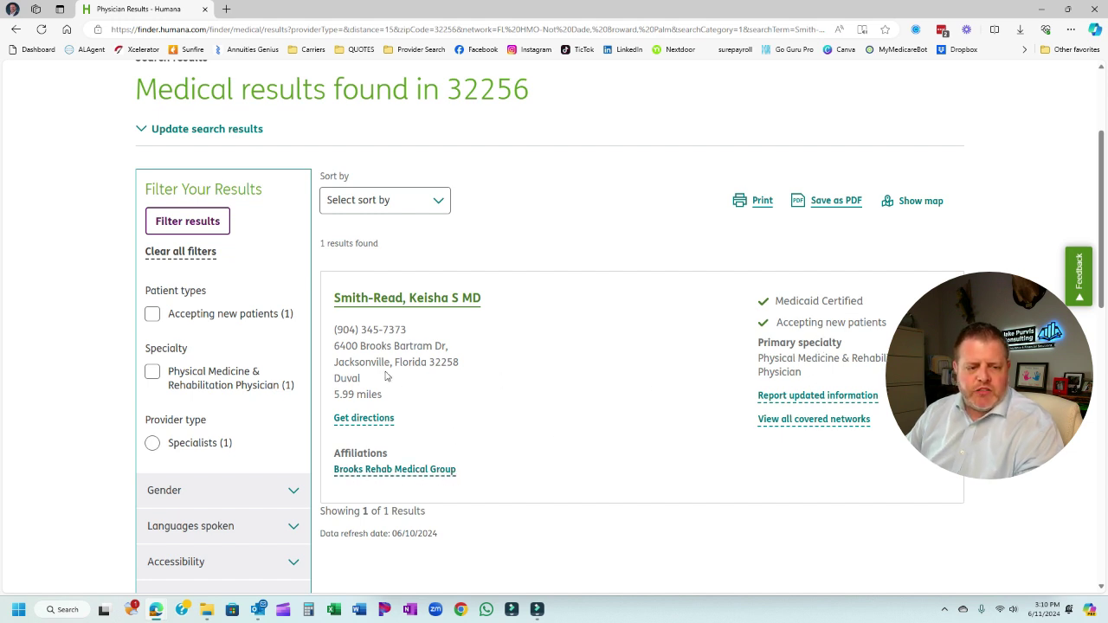
Step: Examine the available result filters, including the Gender and Languages spoken options
{"action": "scroll", "coordinate": [225, 355], "scroll_direction": "down", "scroll_amount": 2}
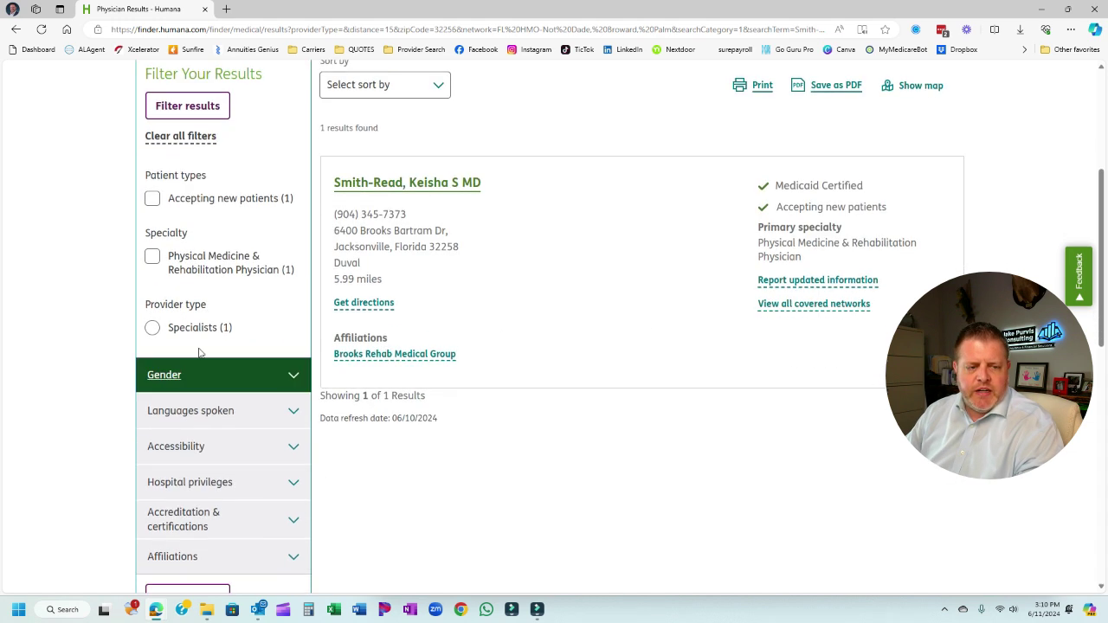
{"action": "left_click", "coordinate": [289, 376]}
{"action": "scroll", "coordinate": [286, 381], "scroll_direction": "down", "scroll_amount": 1}
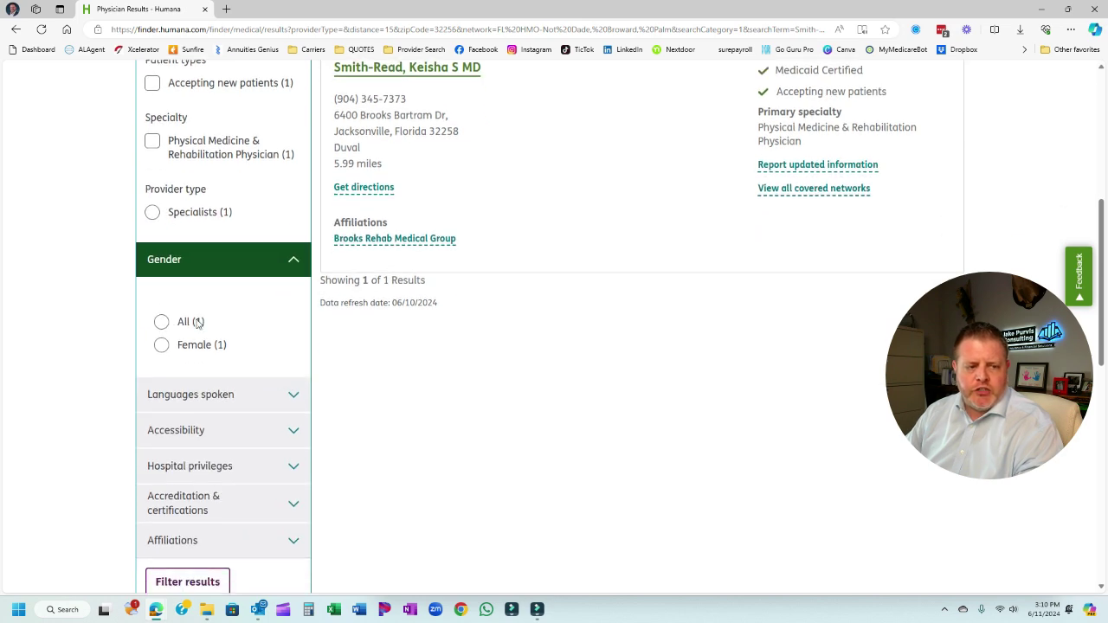
{"action": "left_click", "coordinate": [294, 405]}
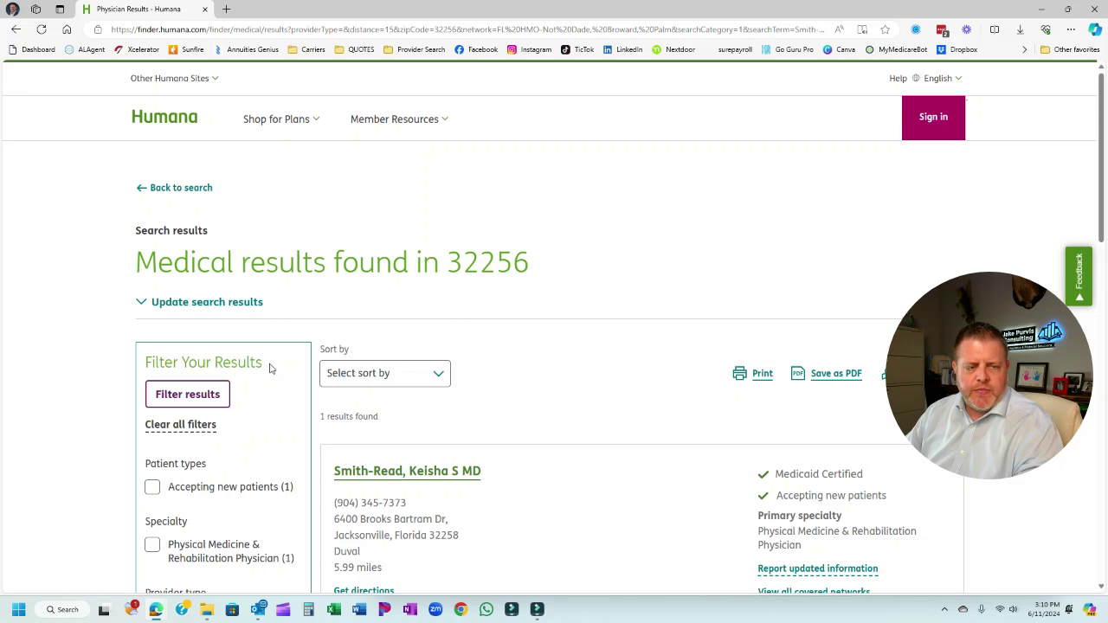
Step: Return to the search form and set up a dentist search with the All Dental Networks coverage type
{"action": "left_click", "coordinate": [180, 189]}
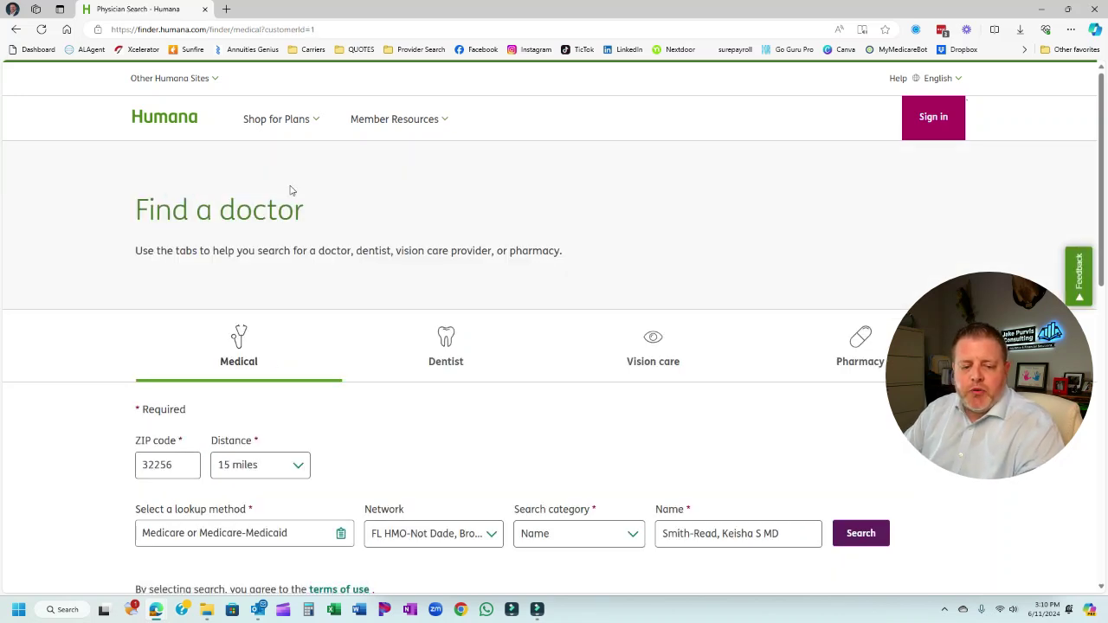
{"action": "left_click", "coordinate": [473, 367]}
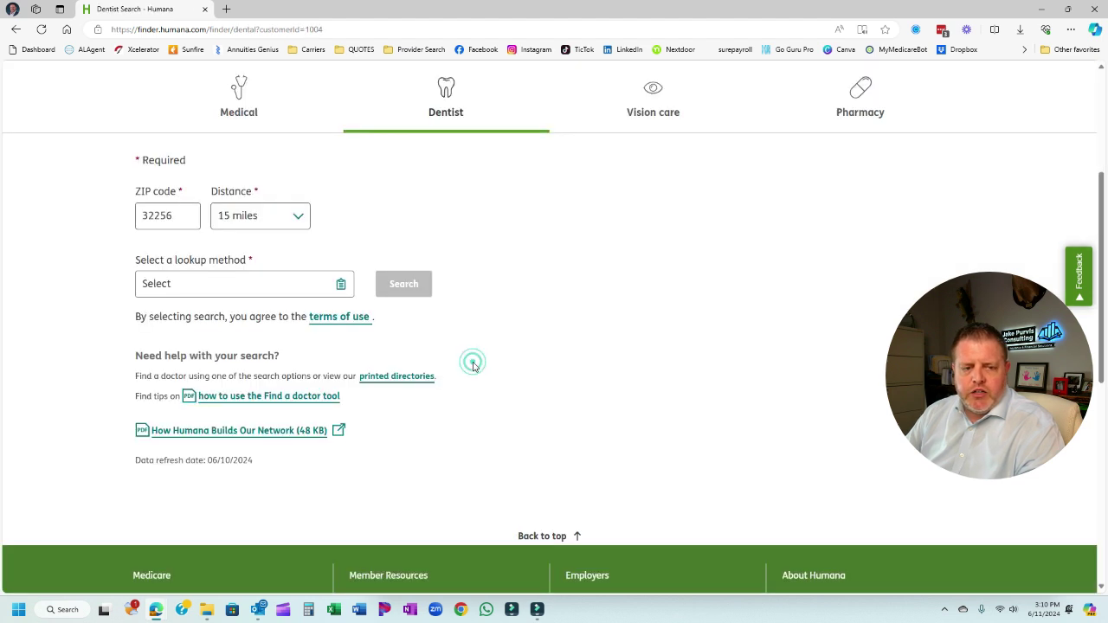
{"action": "left_click", "coordinate": [269, 283]}
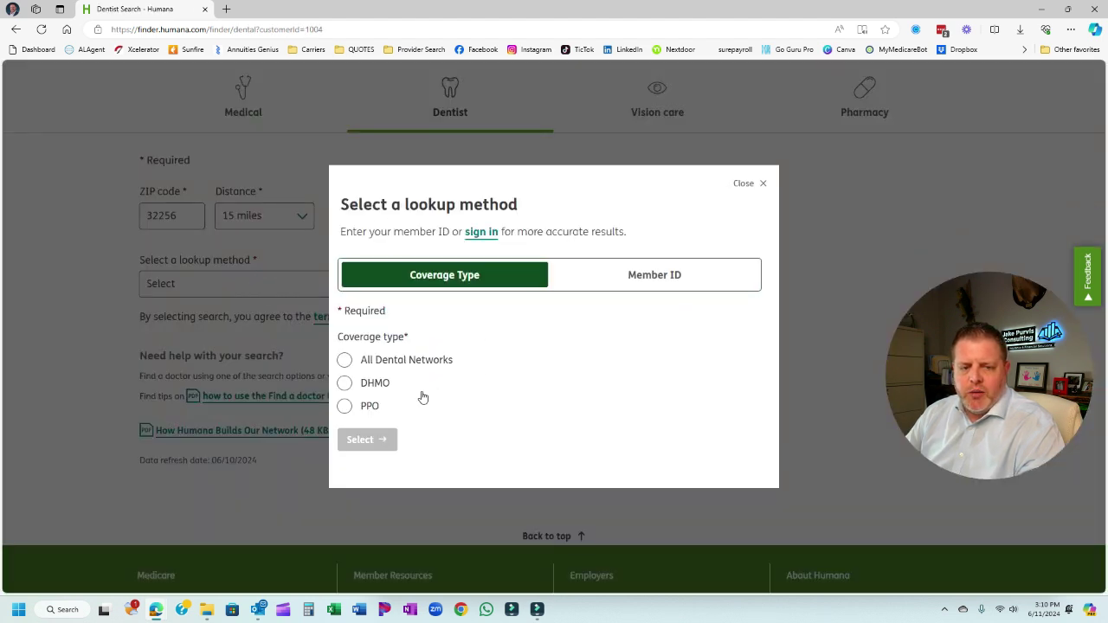
{"action": "left_click", "coordinate": [345, 361]}
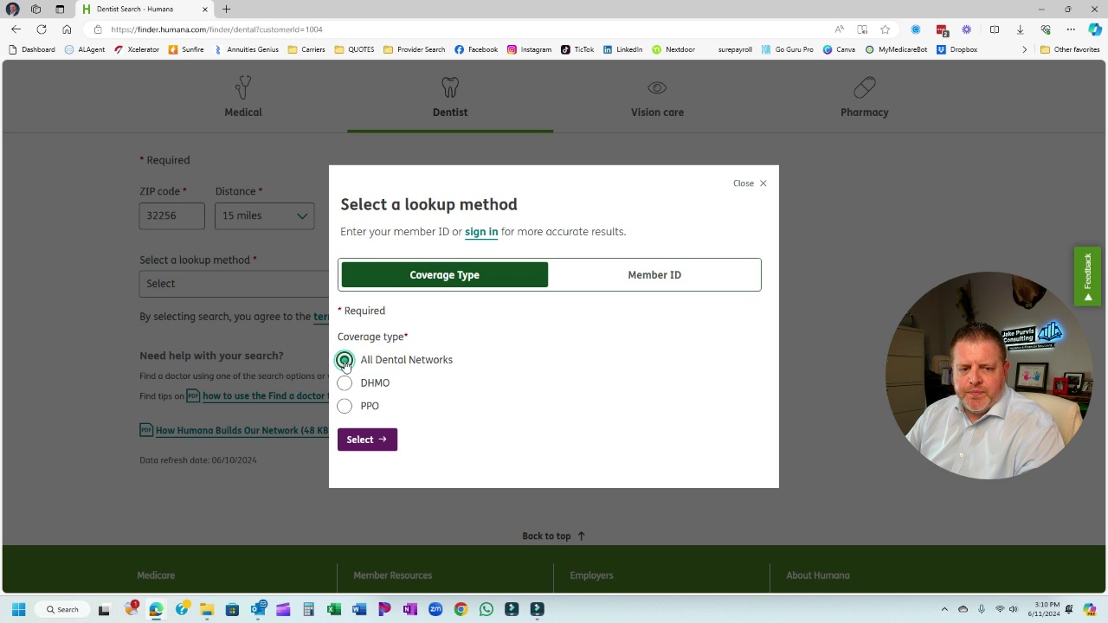
{"action": "left_click", "coordinate": [364, 439]}
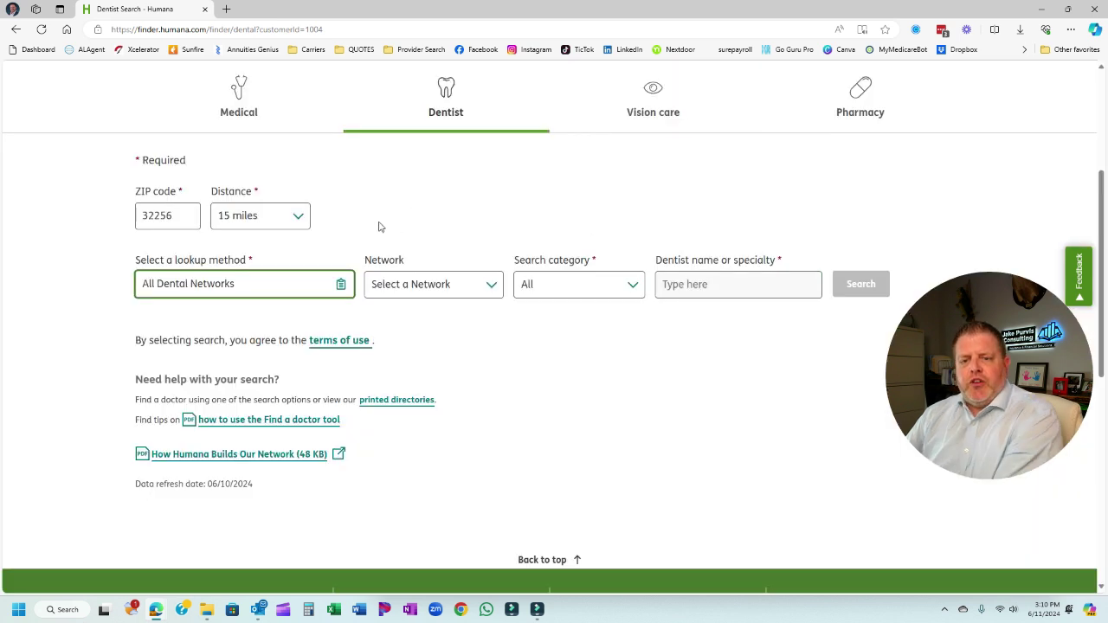
{"action": "scroll", "coordinate": [695, 241], "scroll_direction": "up", "scroll_amount": 1}
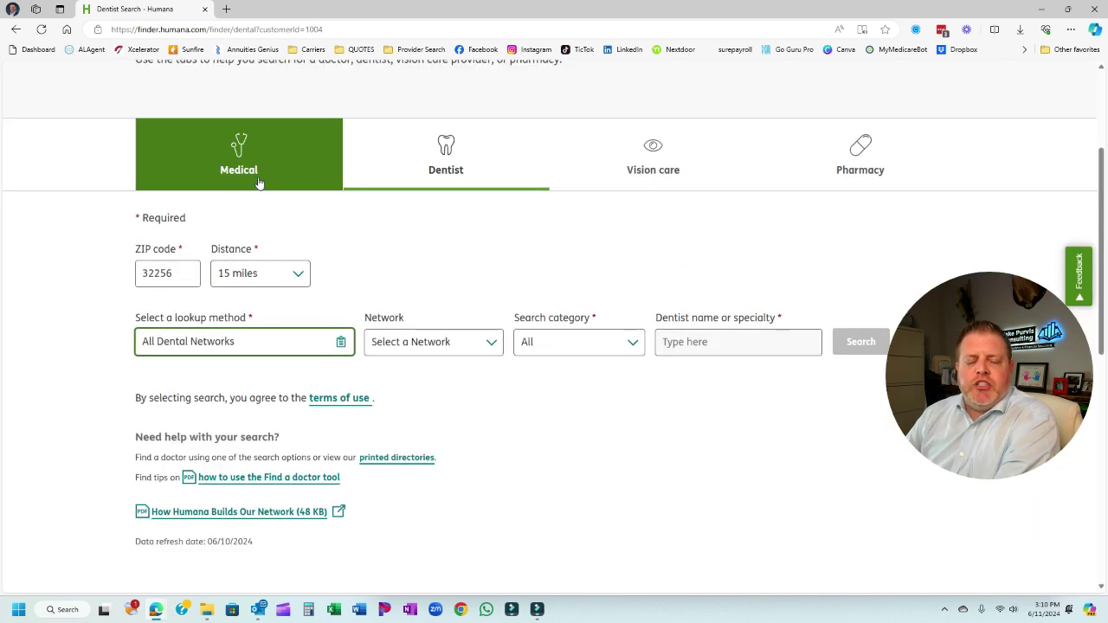